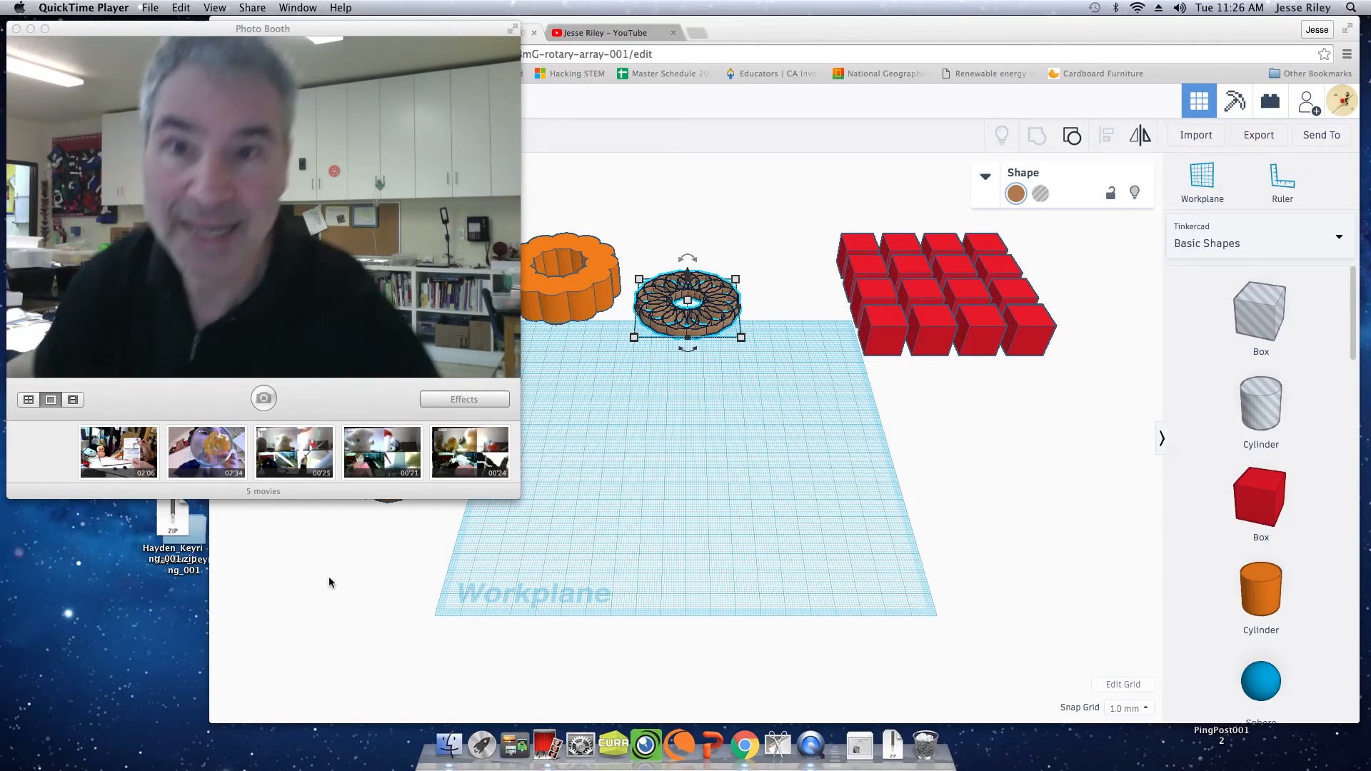
Place a solid cylinder near the middle of the workplane and set its length and width to 10 mm.
{"action": "left_click", "coordinate": [675, 190]}
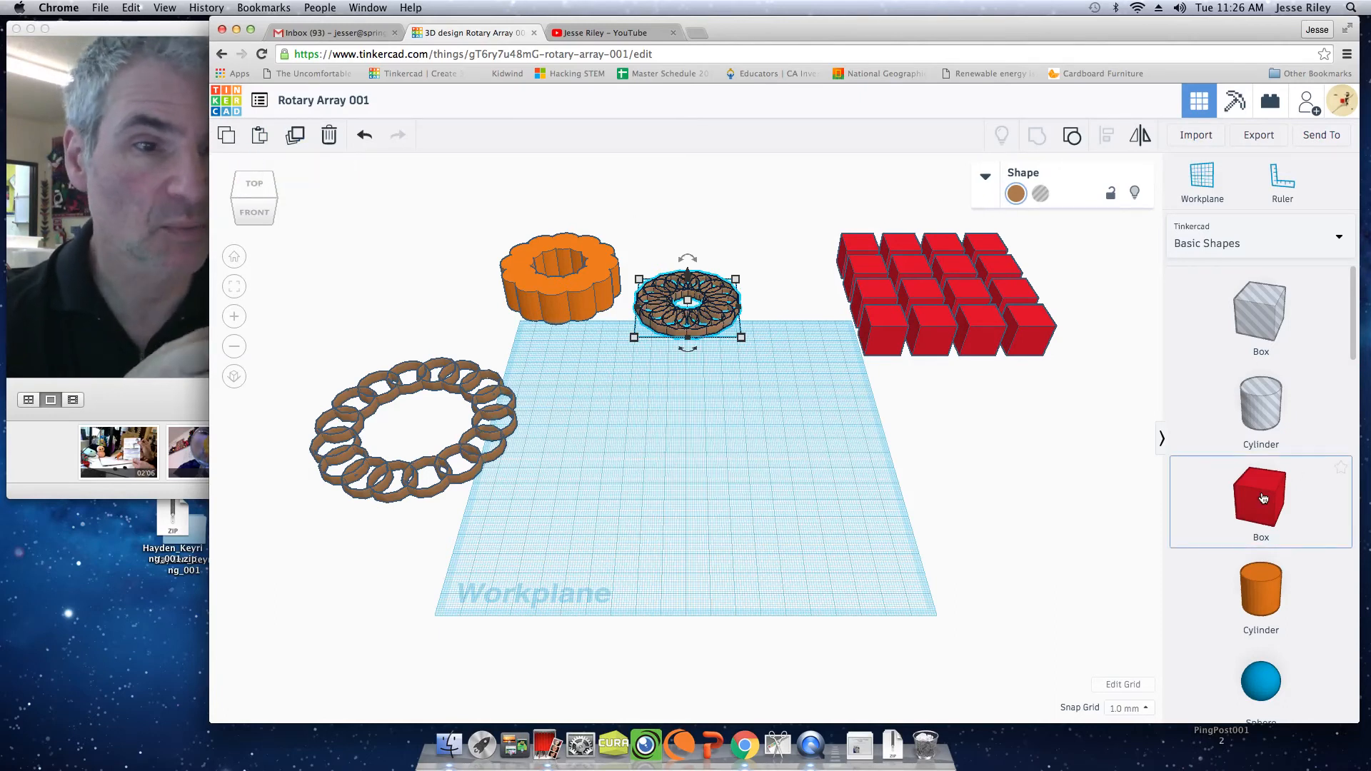
{"action": "left_click_drag", "start_coordinate": [1262, 586], "coordinate": [690, 409]}
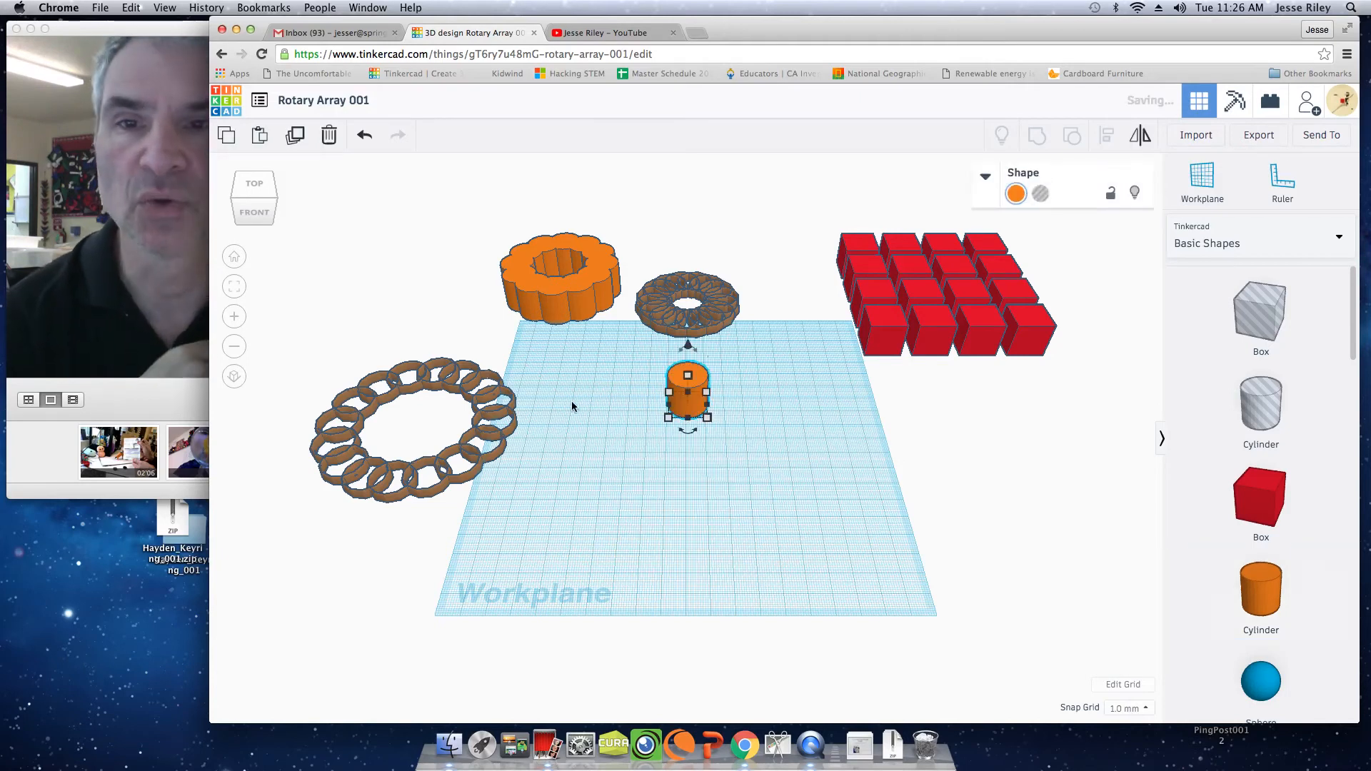
{"action": "left_click", "coordinate": [255, 187]}
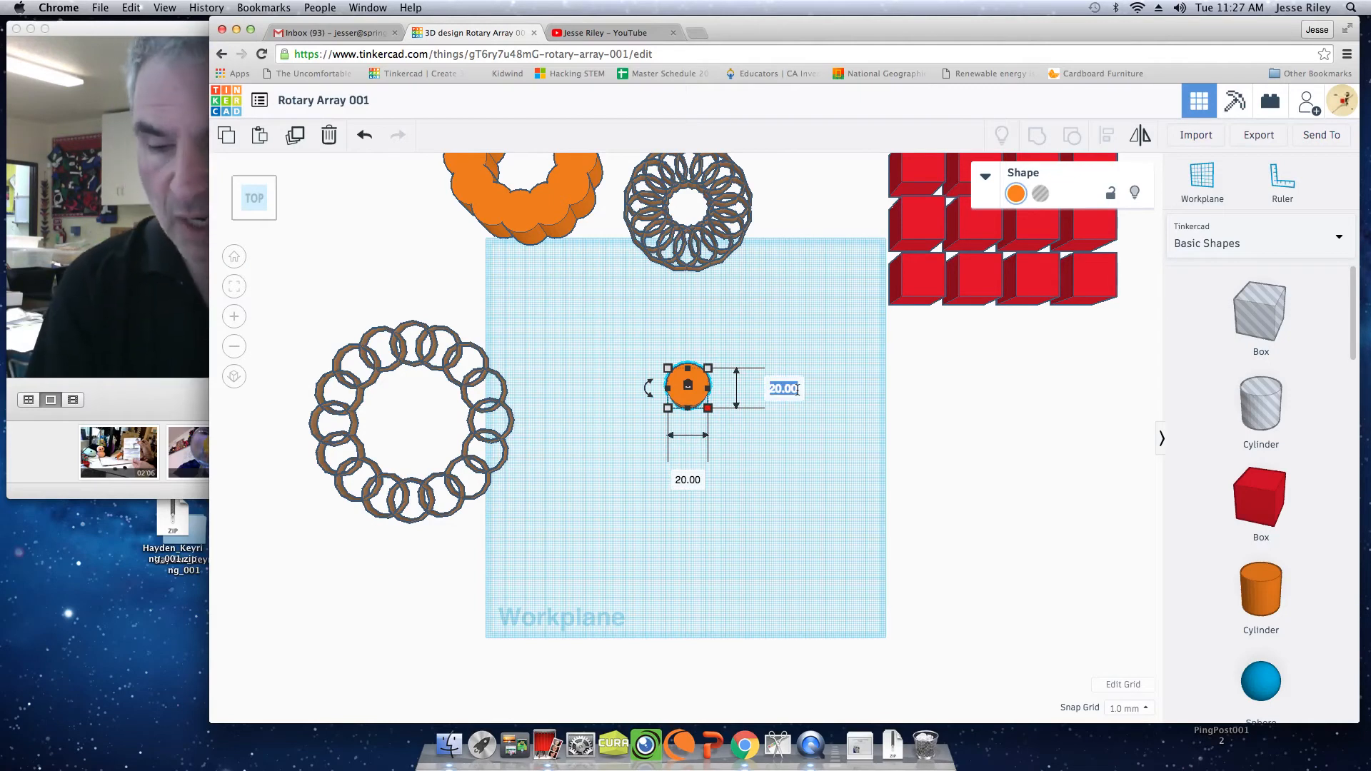
{"action": "type", "text": "10"}
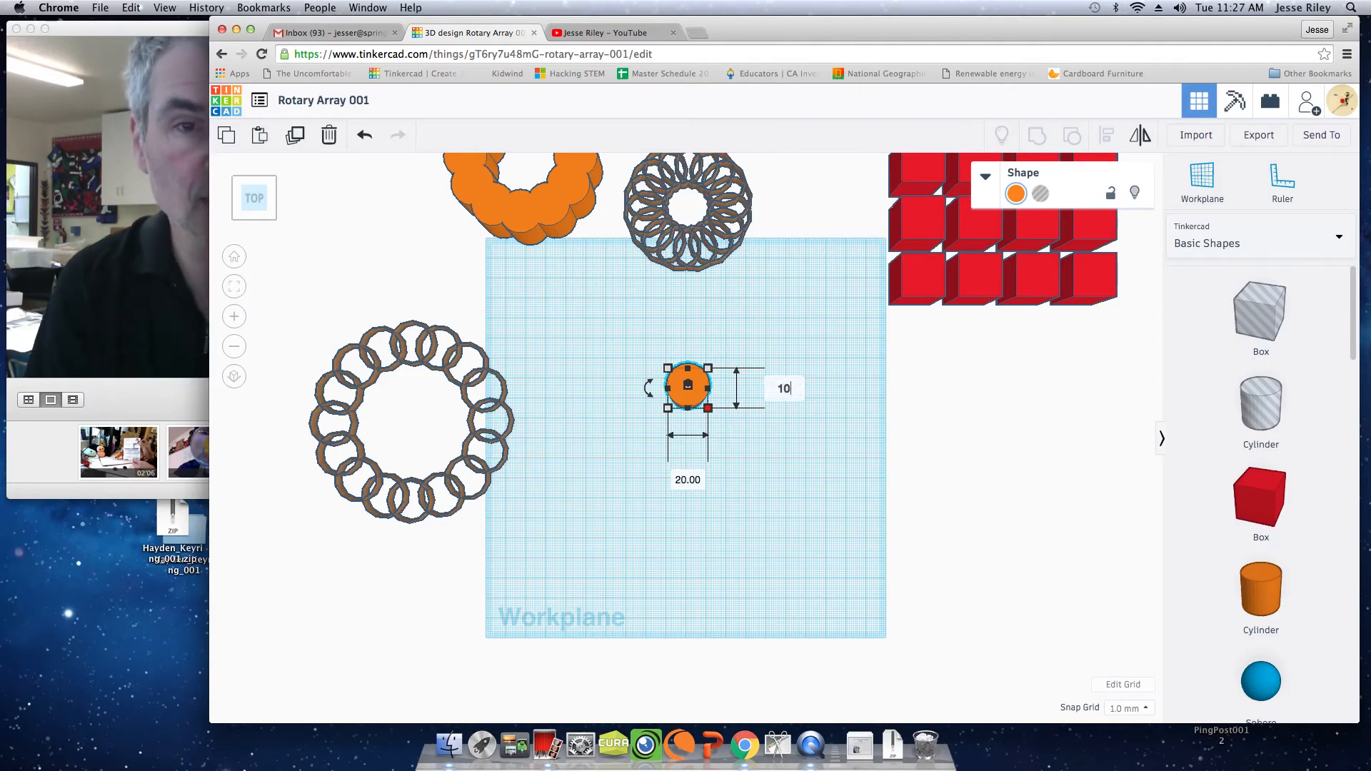
{"action": "left_click", "coordinate": [692, 478]}
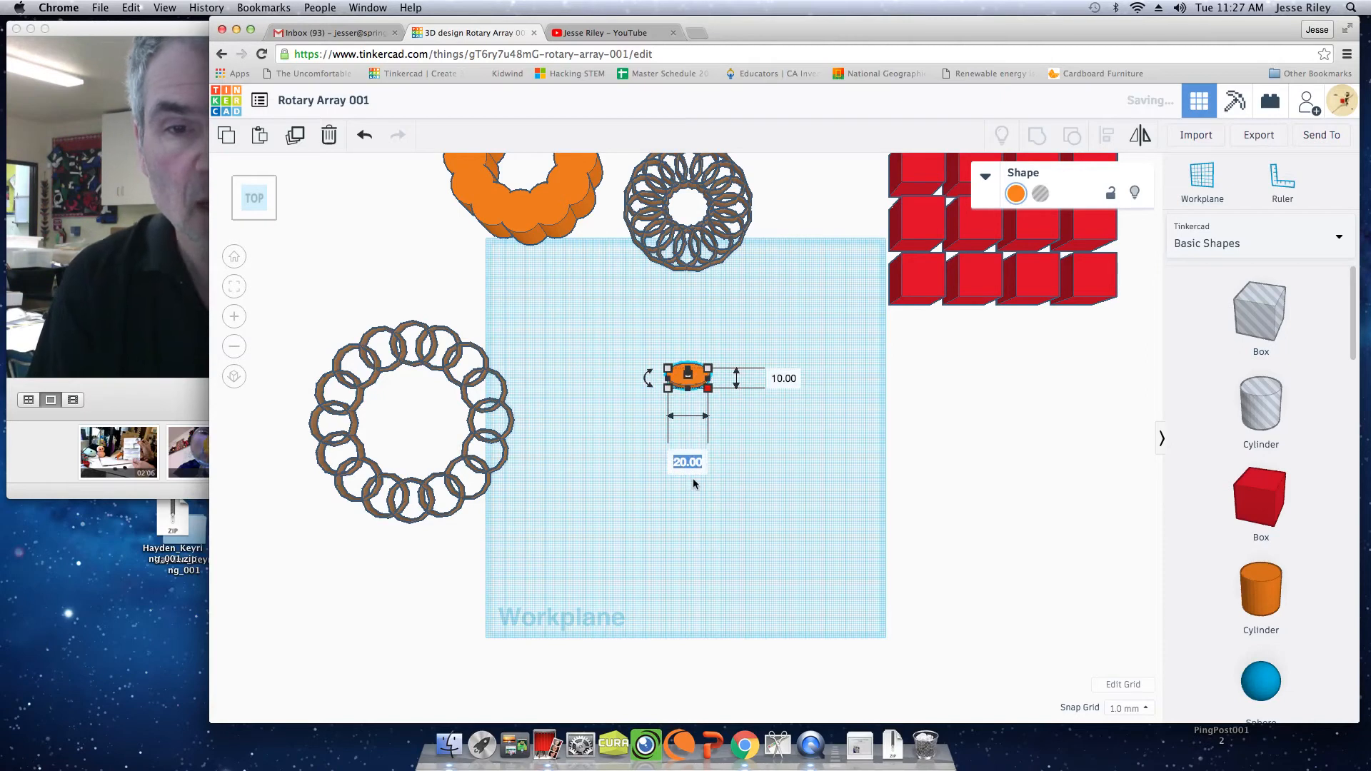
{"action": "type", "text": "10"}
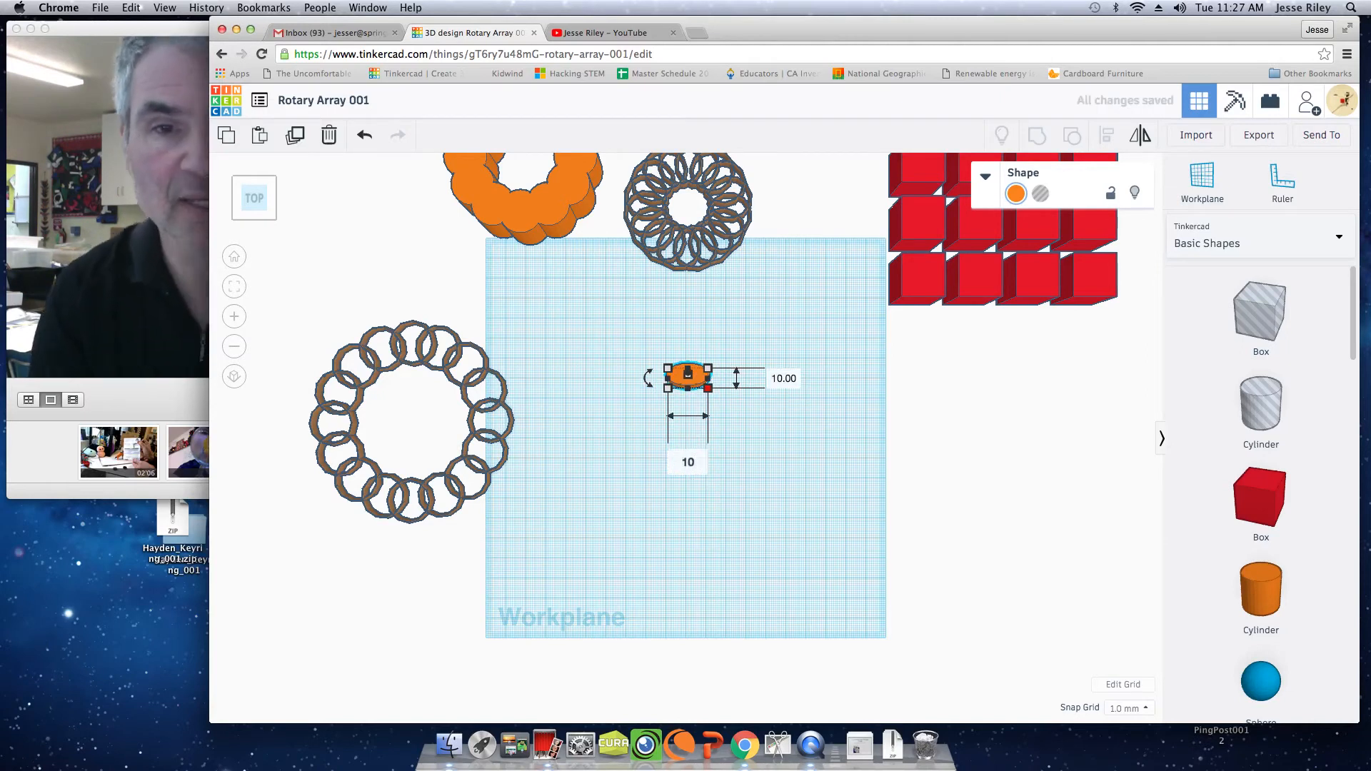
{"action": "key", "text": "Return"}
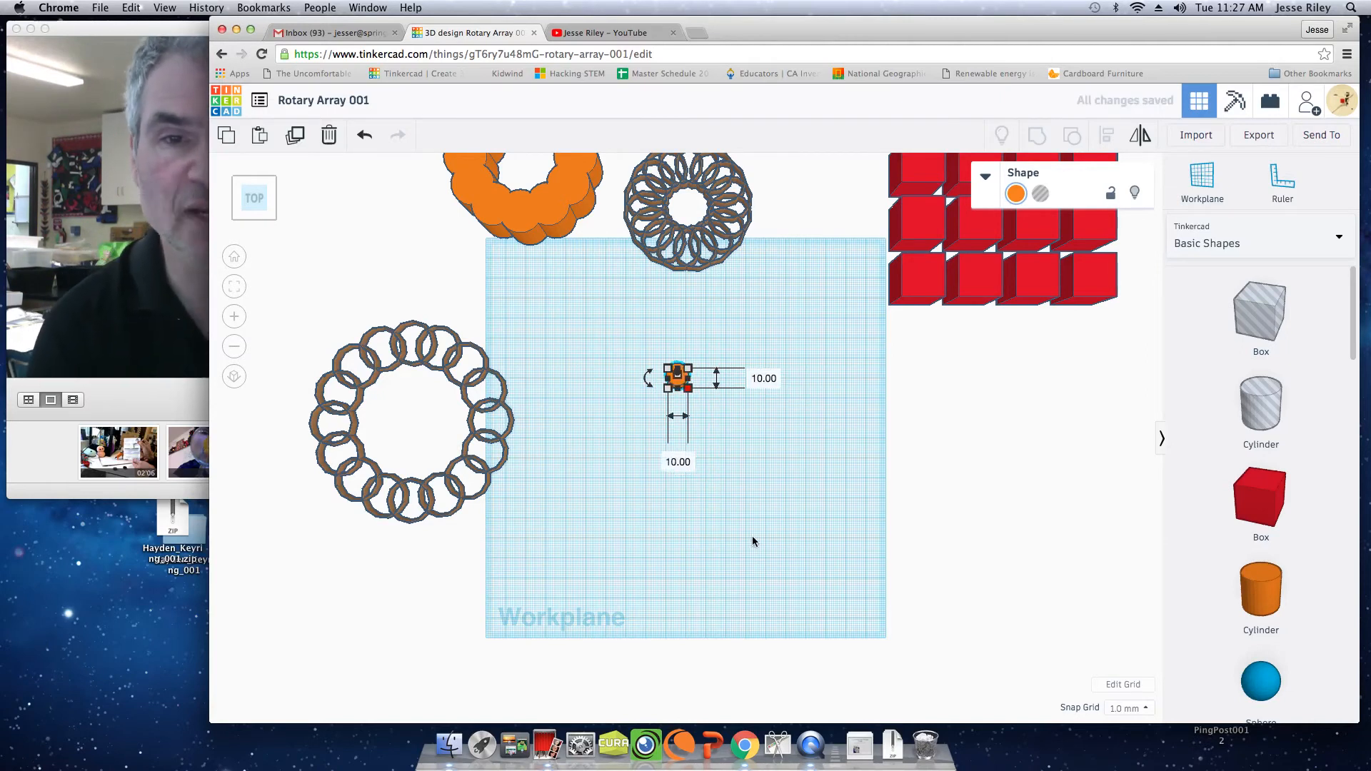
{"action": "left_click", "coordinate": [756, 556]}
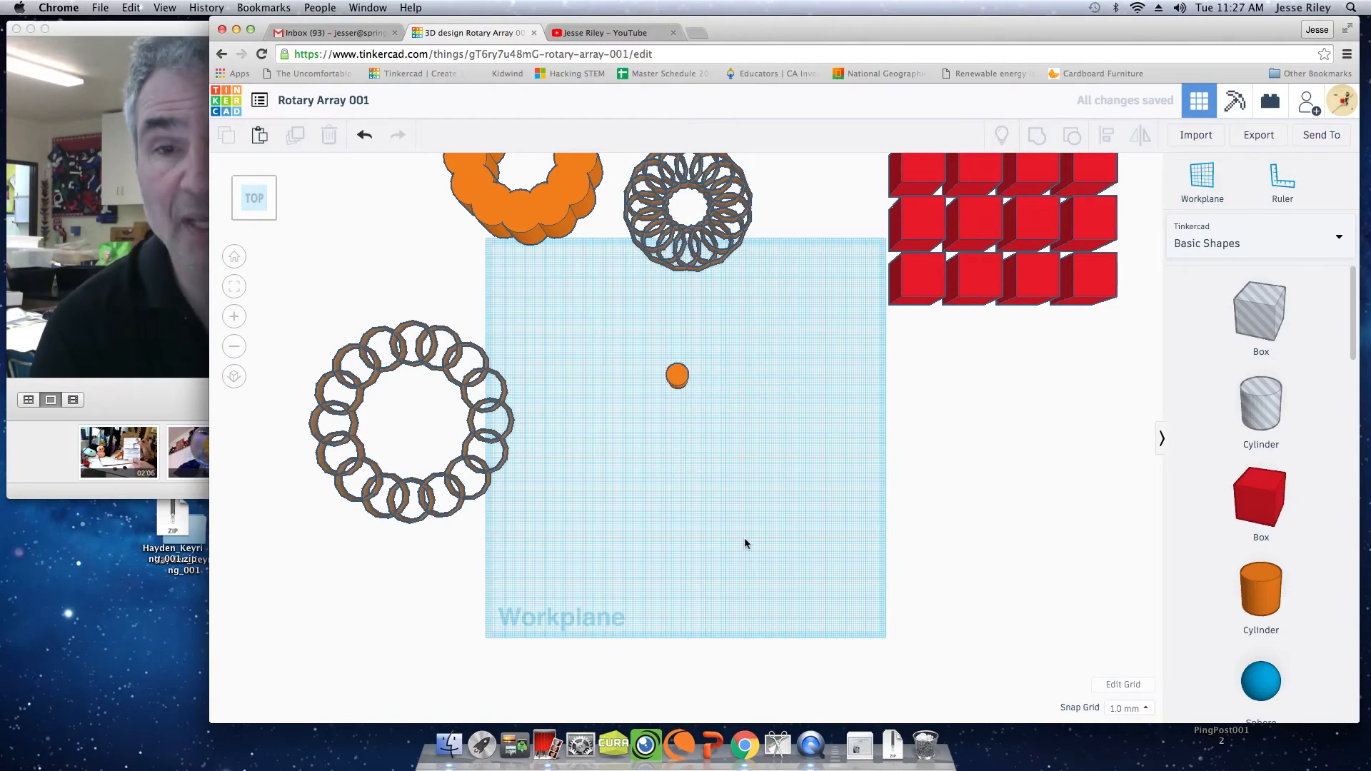
Duplicate the small cylinder and move the copy straight toward the front of the workplane, leaving a wide gap between them.
{"action": "left_click", "coordinate": [676, 390]}
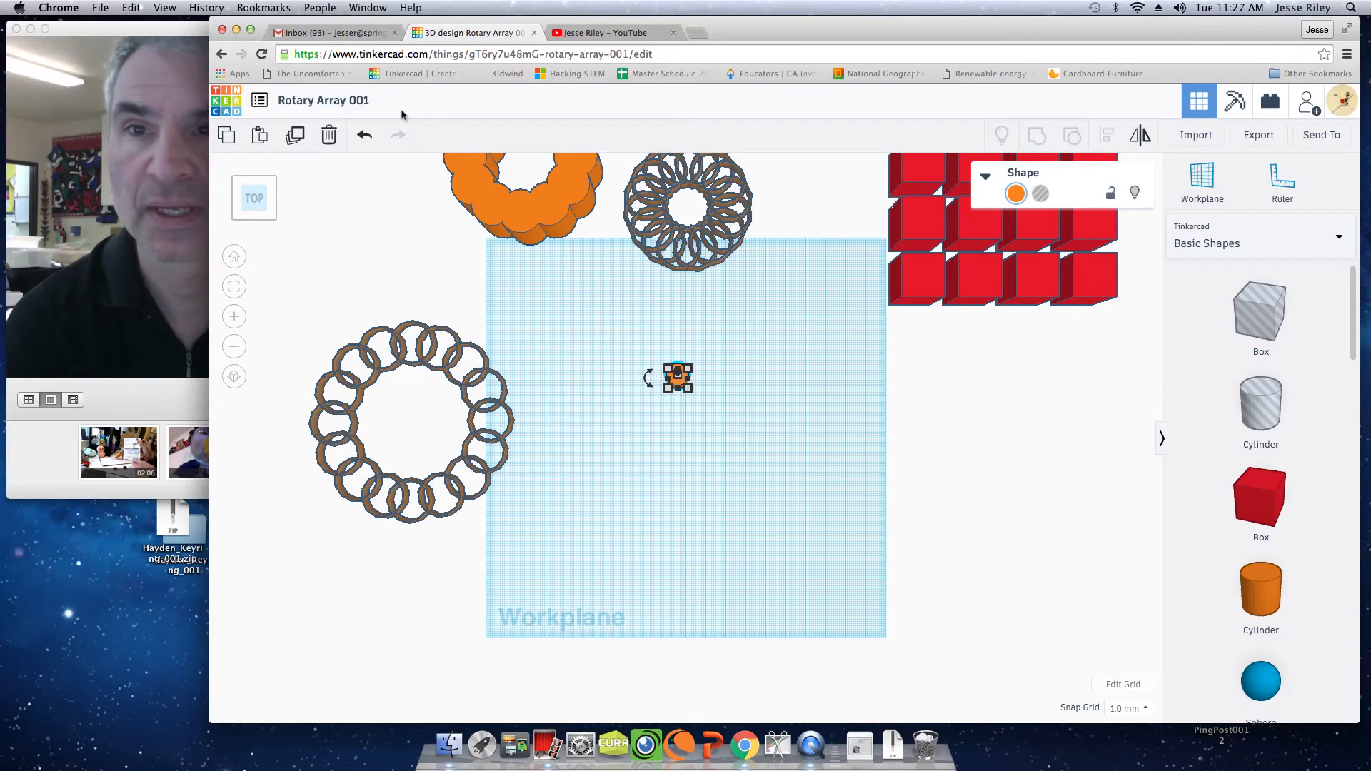
{"action": "left_click", "coordinate": [299, 140]}
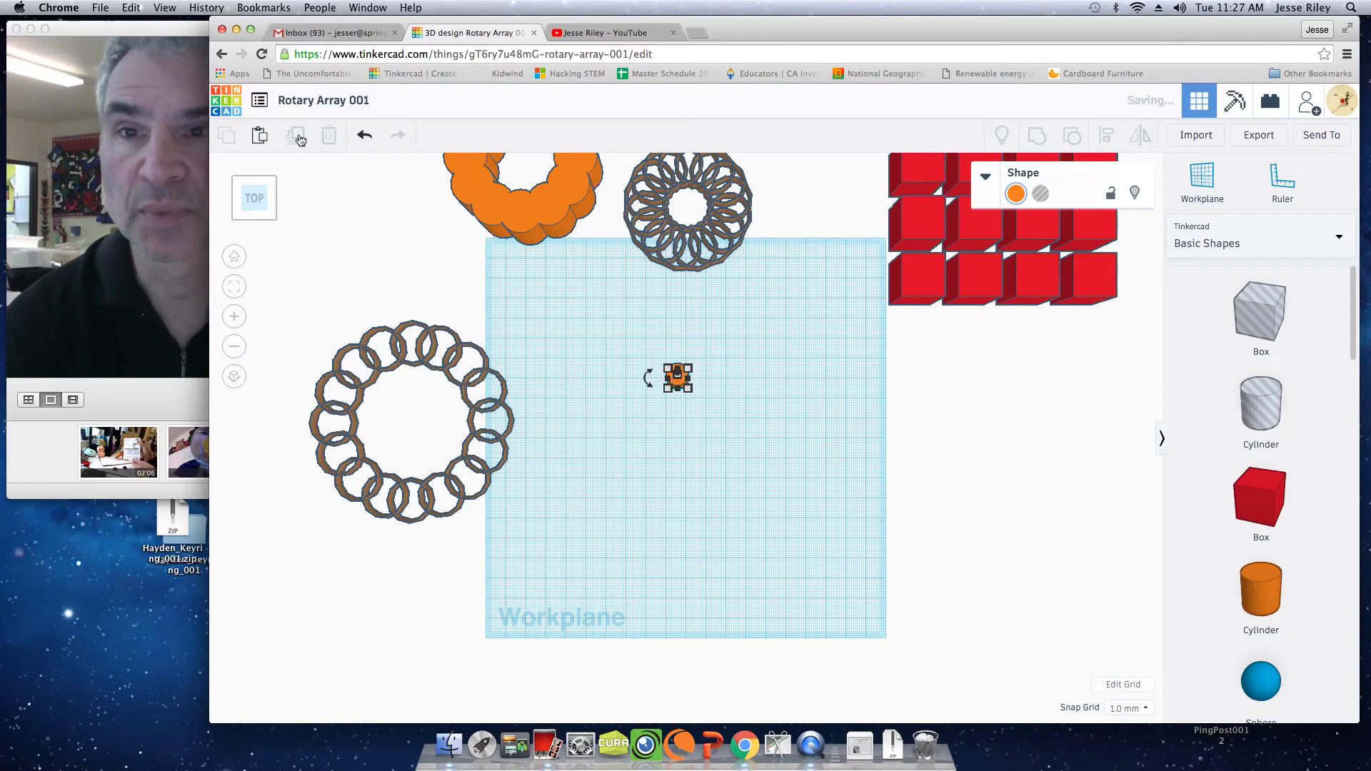
{"action": "key", "text": "Escape"}
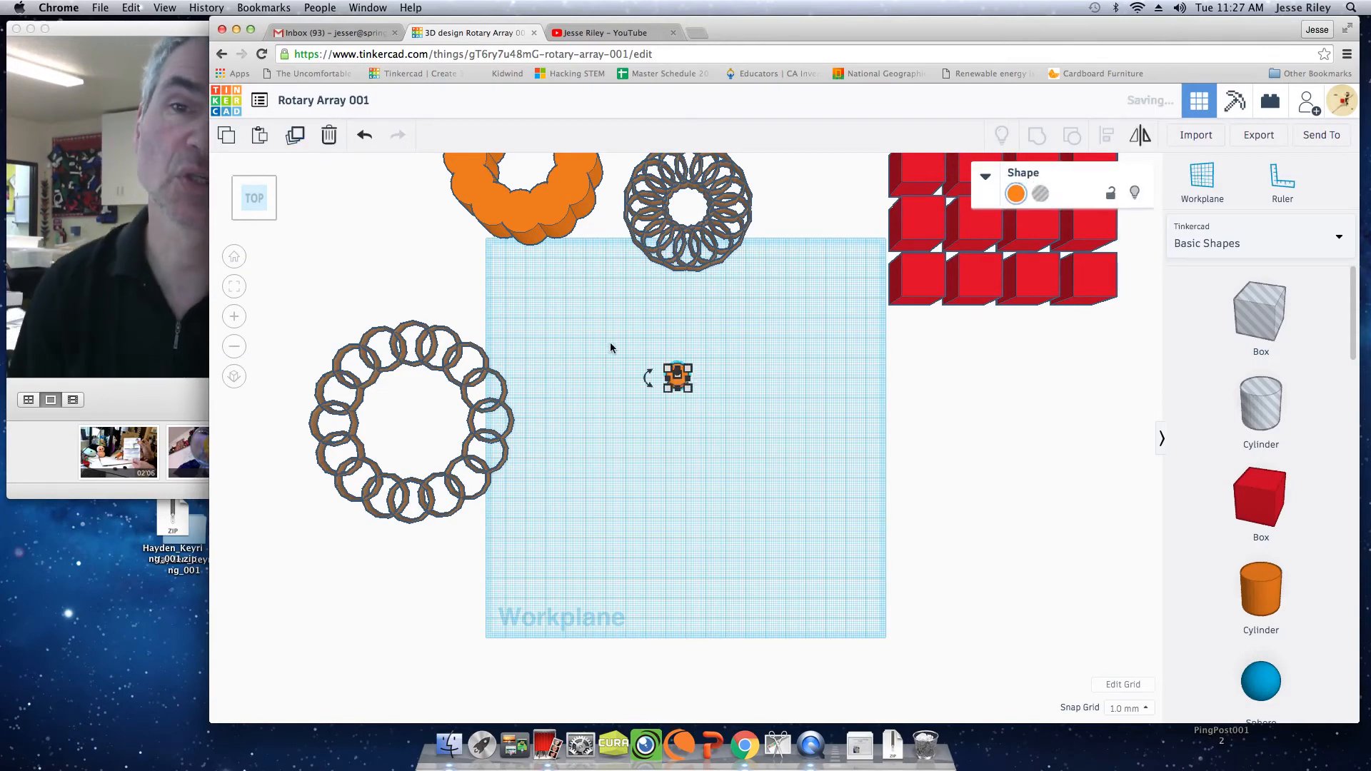
{"action": "key", "text": "Down"}
{"action": "key", "text": "Down"}
{"action": "key", "text": "Down"}
{"action": "key", "text": "Down"}
{"action": "key", "text": "Down"}
{"action": "key", "text": "Down"}
{"action": "key", "text": "Down"}
{"action": "key", "text": "Down"}
{"action": "key", "text": "Down"}
{"action": "key", "text": "Down"}
{"action": "key", "text": "Down"}
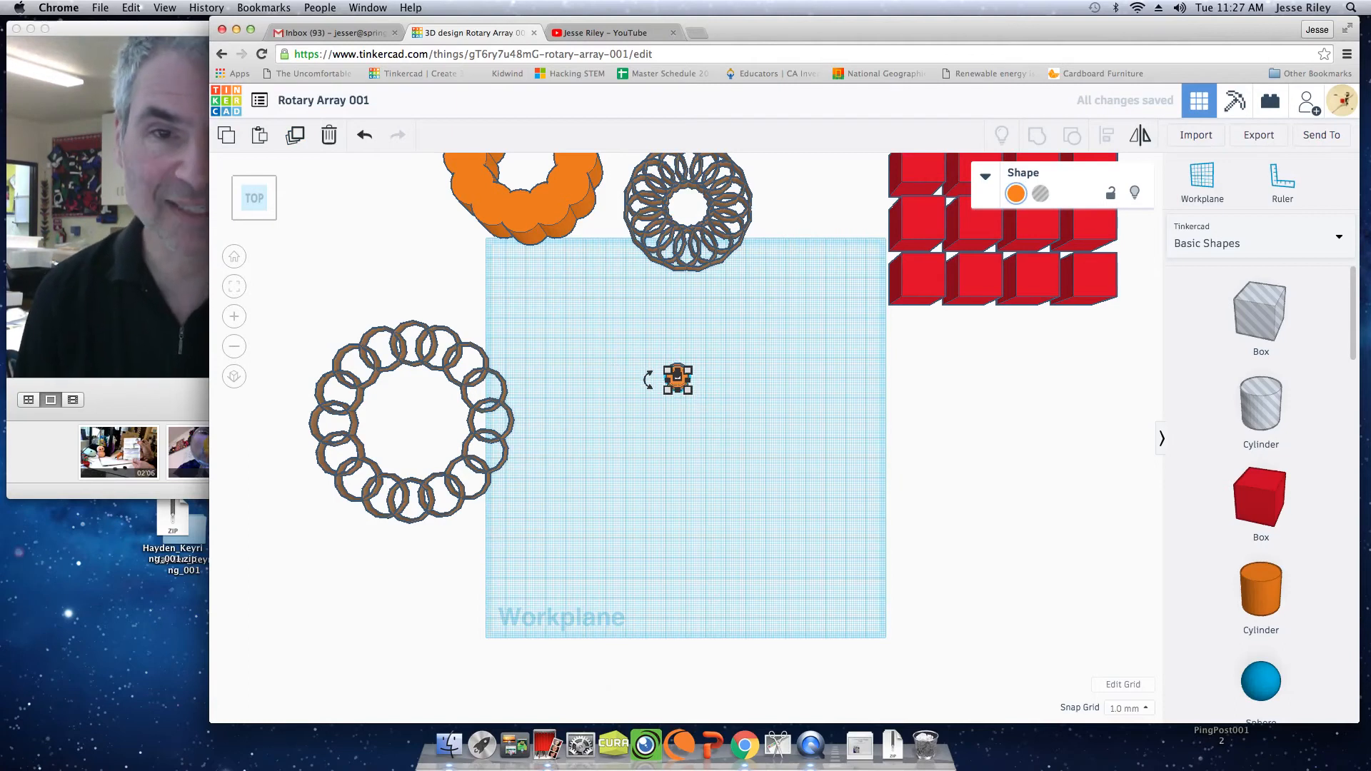
{"action": "key", "text": "Down"}
{"action": "key", "text": "Down"}
{"action": "key", "text": "Down"}
{"action": "key", "text": "Down"}
{"action": "key", "text": "Down"}
{"action": "key", "text": "Down"}
{"action": "key", "text": "Down"}
{"action": "key", "text": "Down"}
{"action": "key", "text": "Down"}
{"action": "key", "text": "Down"}
{"action": "key", "text": "Down"}
{"action": "key", "text": "Down"}
{"action": "key", "text": "Down"}
{"action": "key", "text": "Down"}
{"action": "key", "text": "Down"}
{"action": "key", "text": "Down"}
{"action": "key", "text": "Down"}
{"action": "key", "text": "Down"}
{"action": "key", "text": "Down"}
{"action": "key", "text": "Down"}
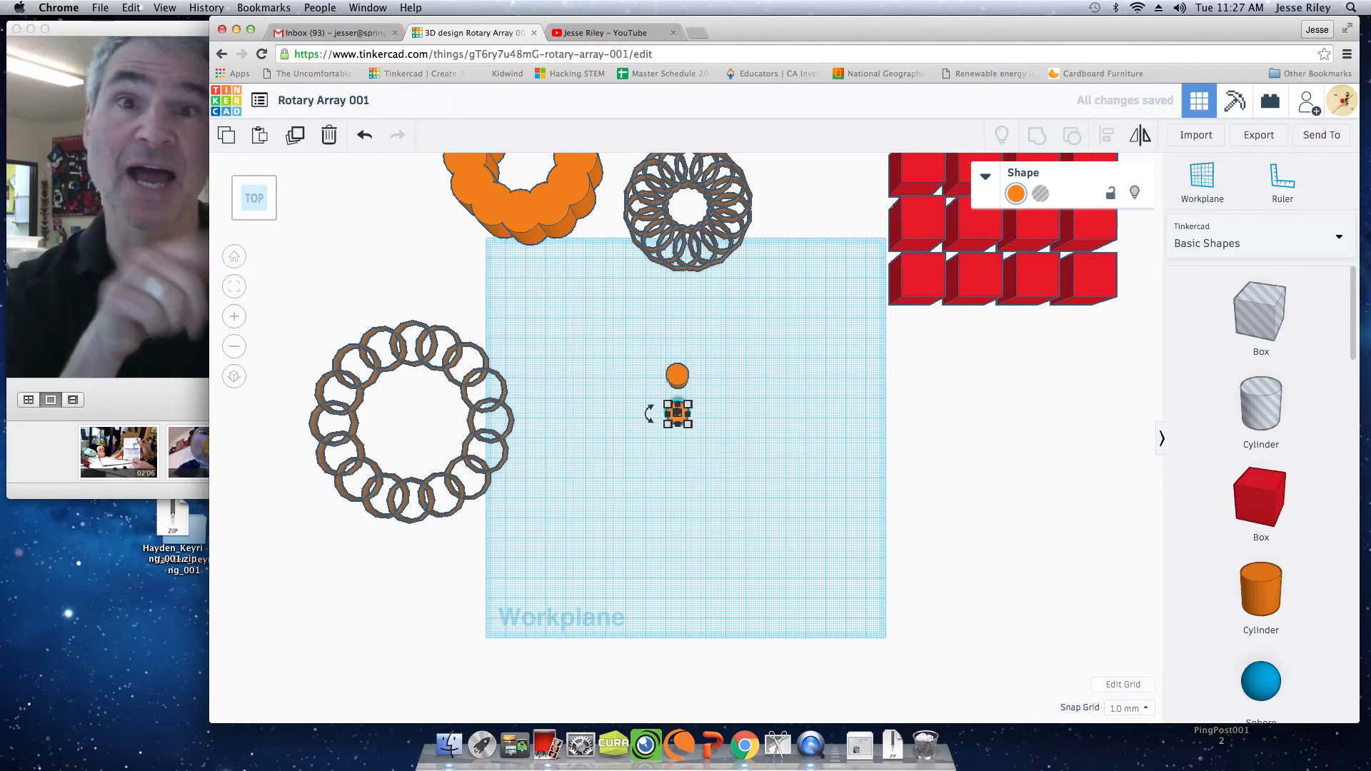
{"action": "key", "text": "Down"}
{"action": "key", "text": "Down"}
{"action": "key", "text": "Down"}
{"action": "key", "text": "Down"}
{"action": "key", "text": "Down"}
{"action": "key", "text": "Down"}
{"action": "key", "text": "Down"}
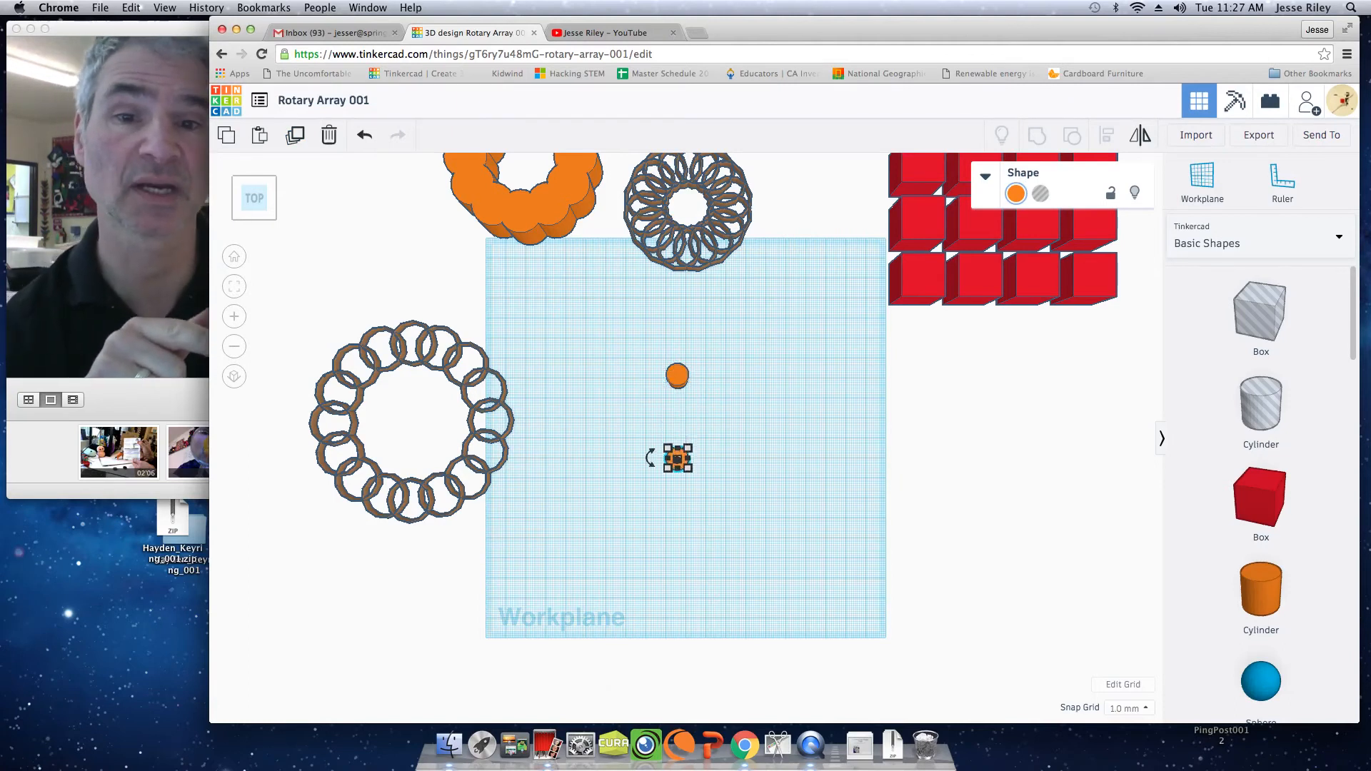
{"action": "key", "text": "Down"}
{"action": "key", "text": "Down"}
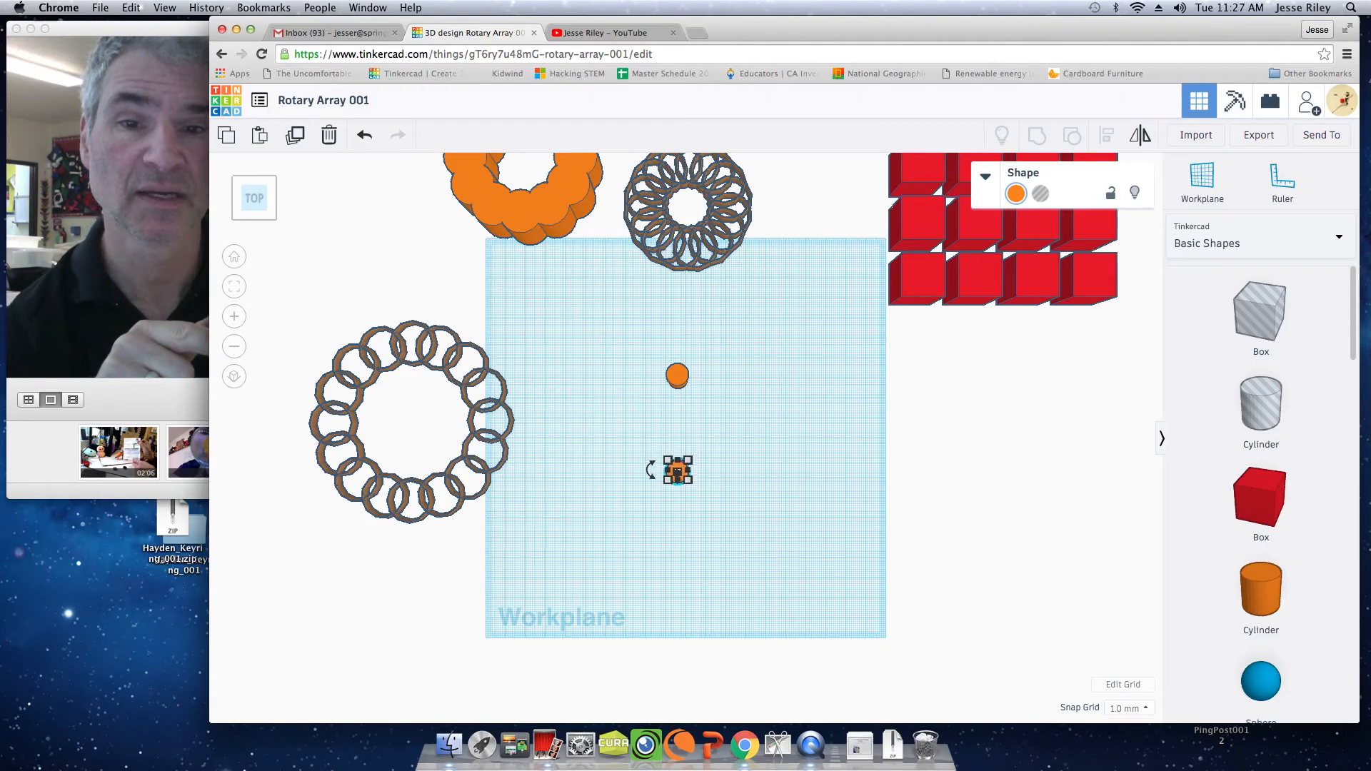
{"action": "left_click", "coordinate": [647, 331]}
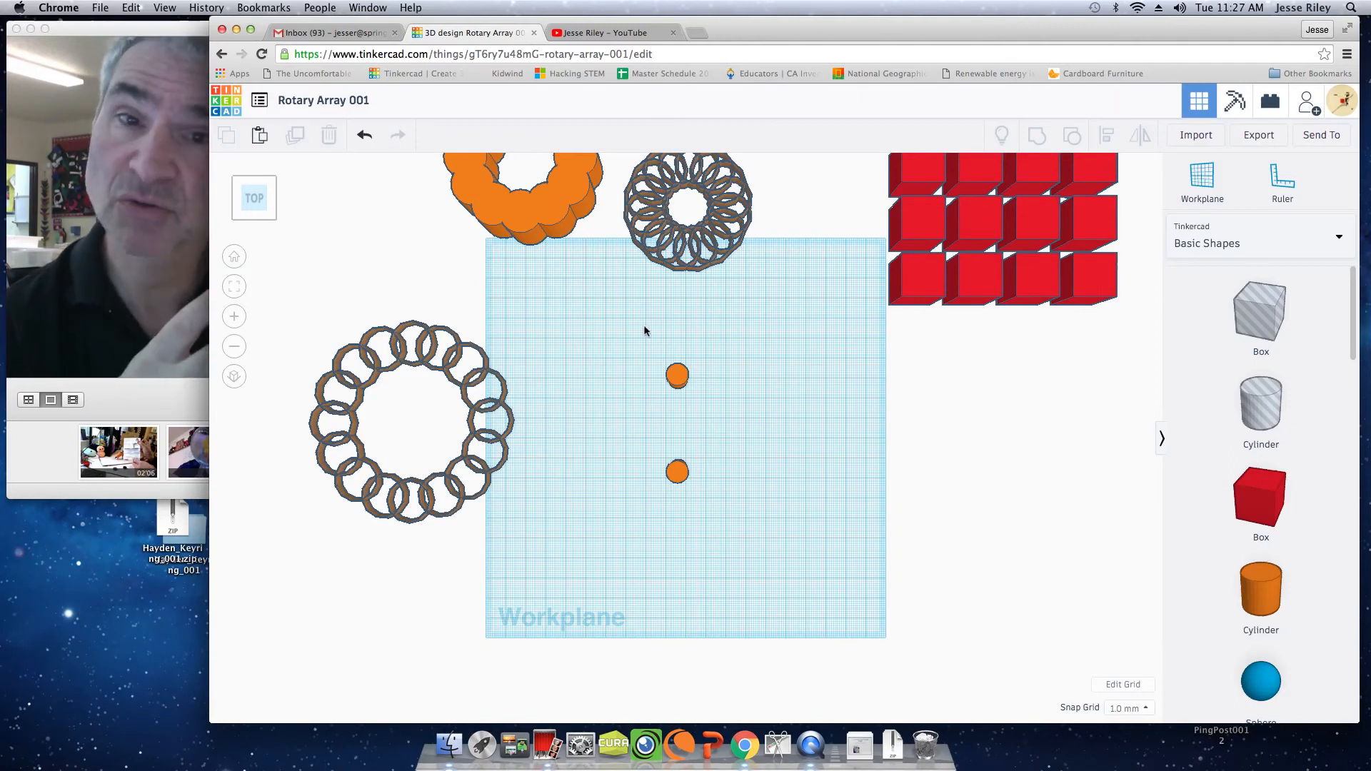
Duplicate both cylinders together and rotate the duplicated pair by 30° in the workplane.
{"action": "left_click", "coordinate": [627, 334]}
{"action": "left_click_drag", "start_coordinate": [628, 334], "coordinate": [745, 528]}
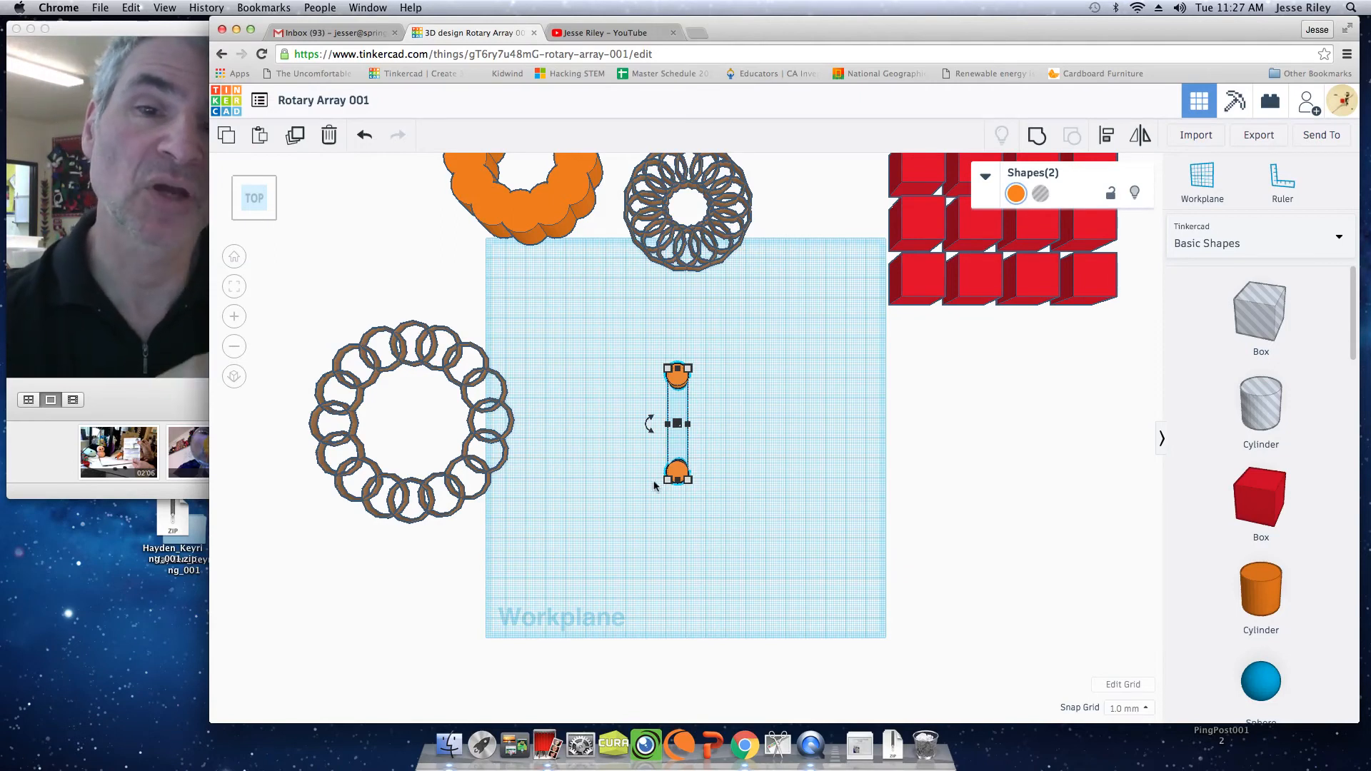
{"action": "left_click", "coordinate": [294, 138]}
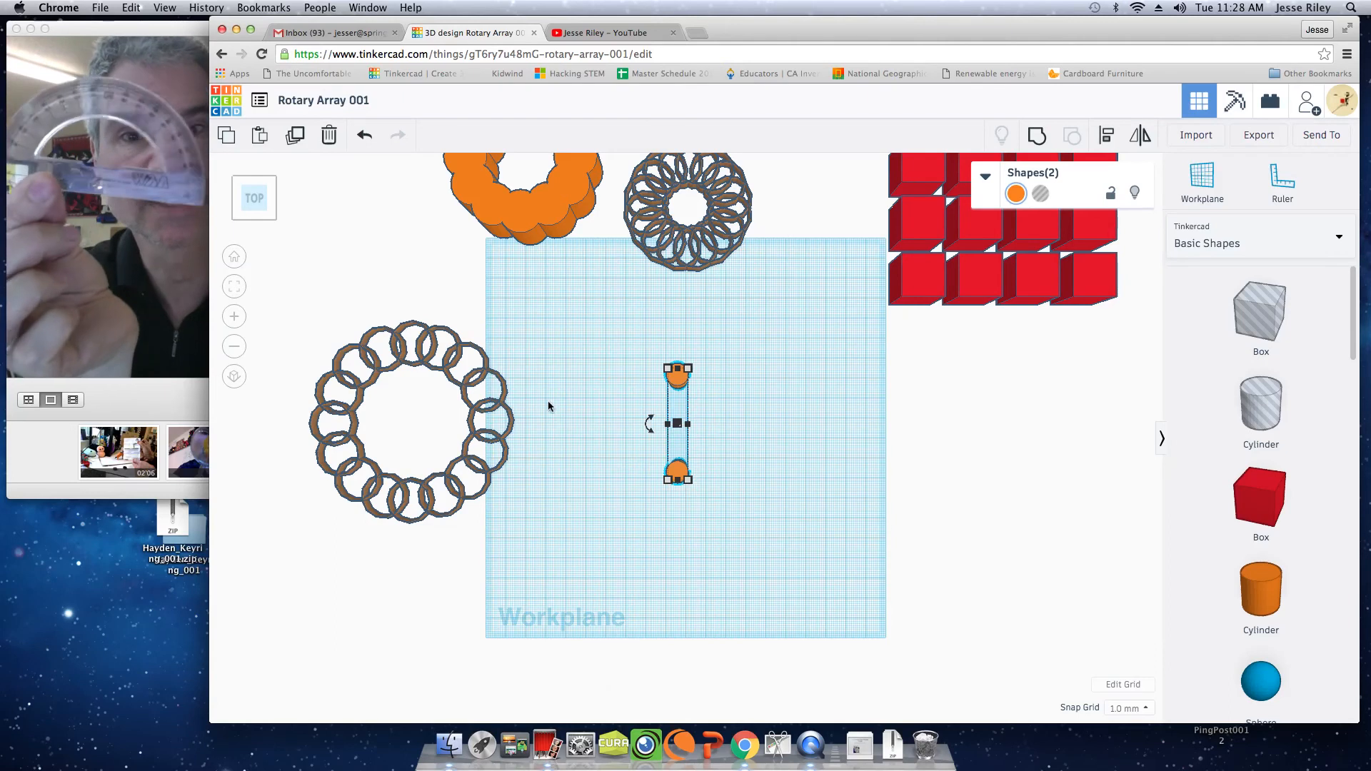
{"action": "mouse_move", "coordinate": [647, 424]}
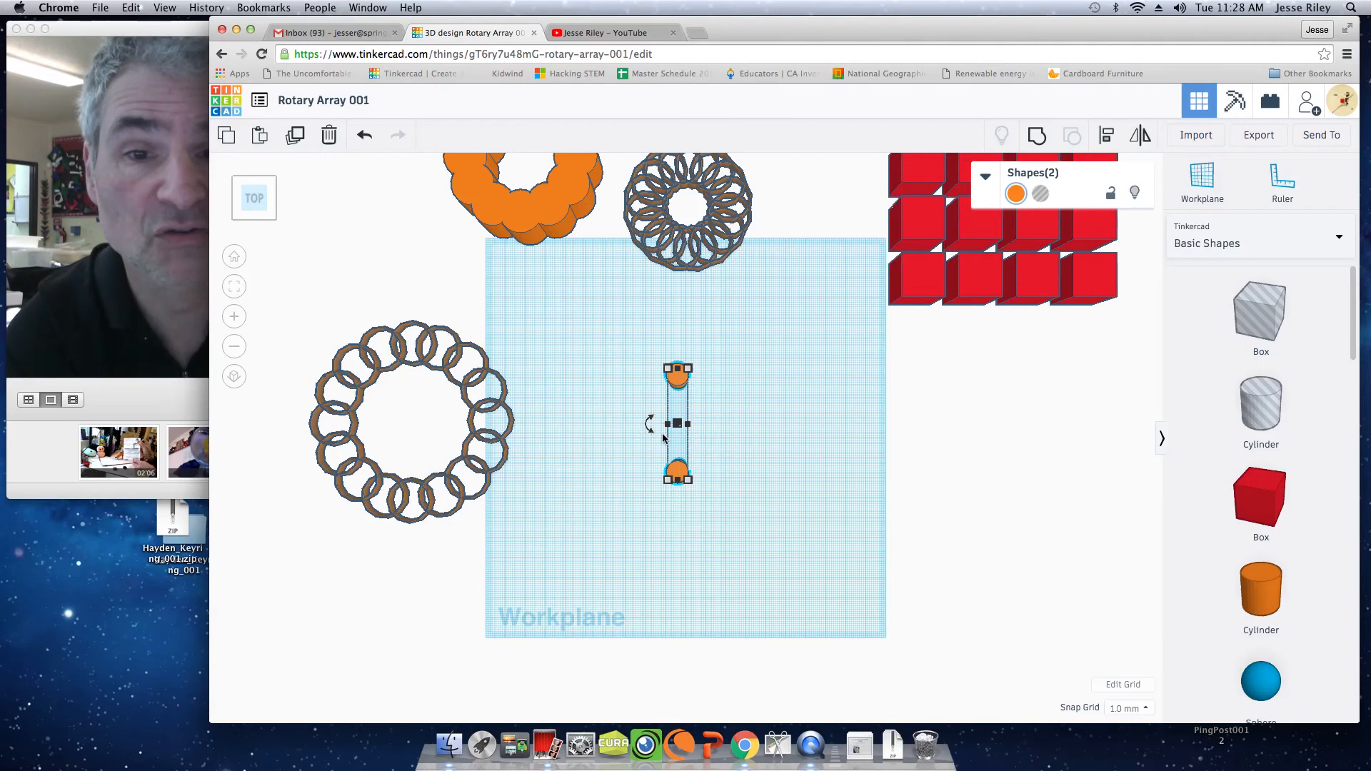
{"action": "left_click", "coordinate": [647, 426]}
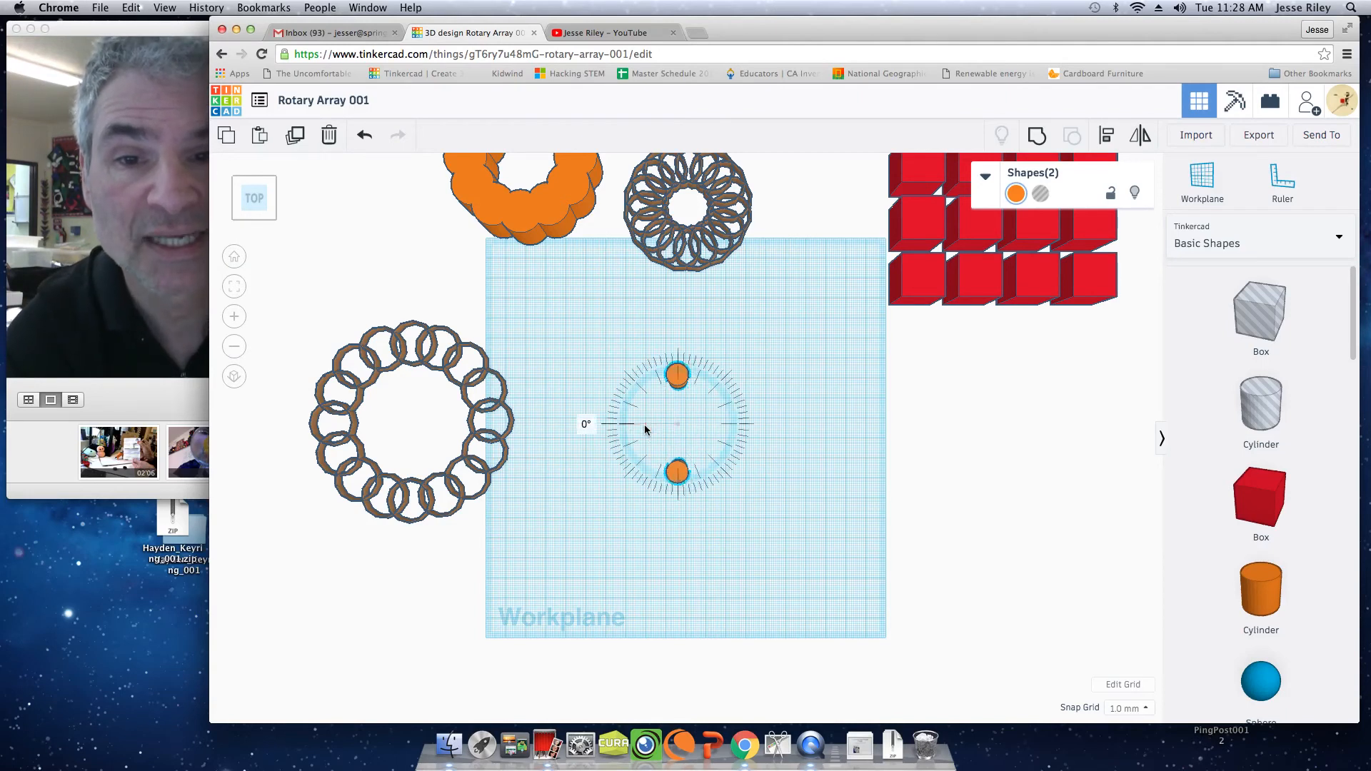
{"action": "left_click", "coordinate": [590, 425]}
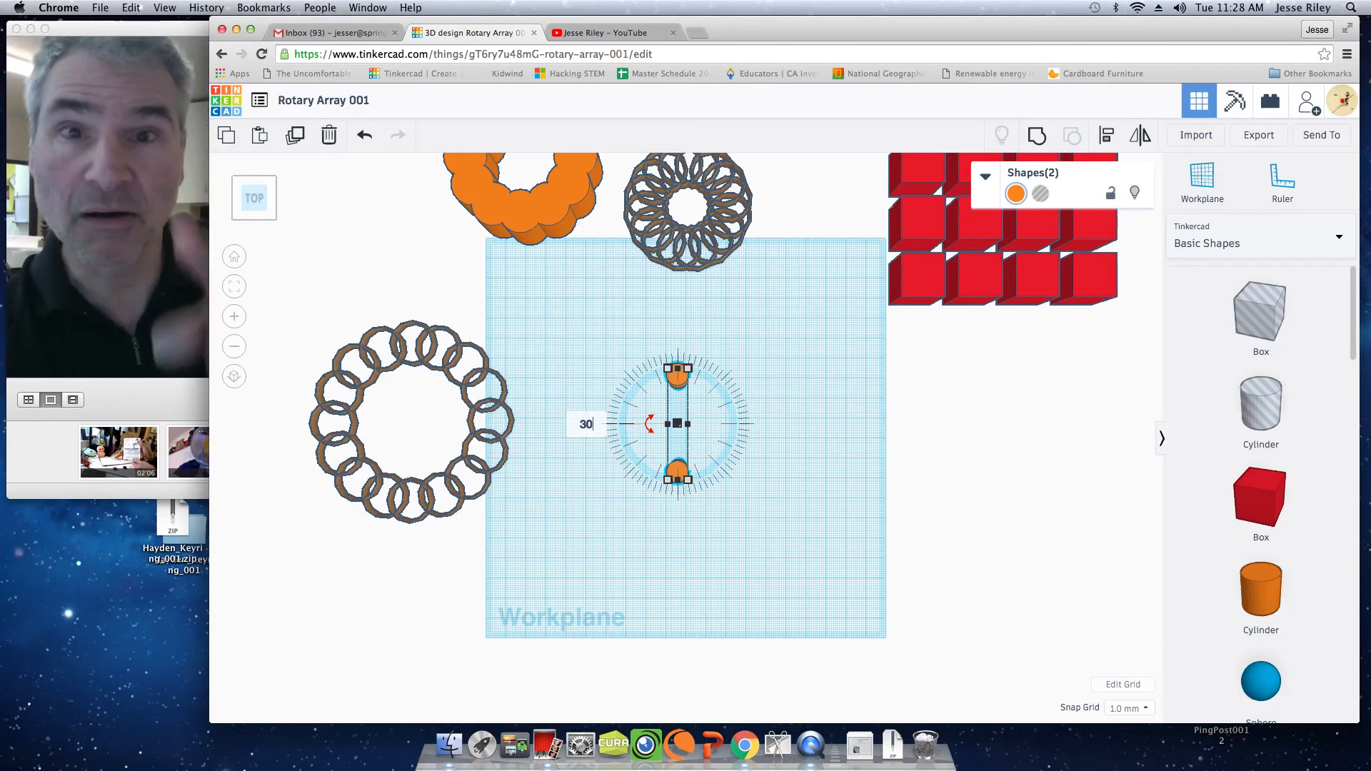
{"action": "key", "text": "Return"}
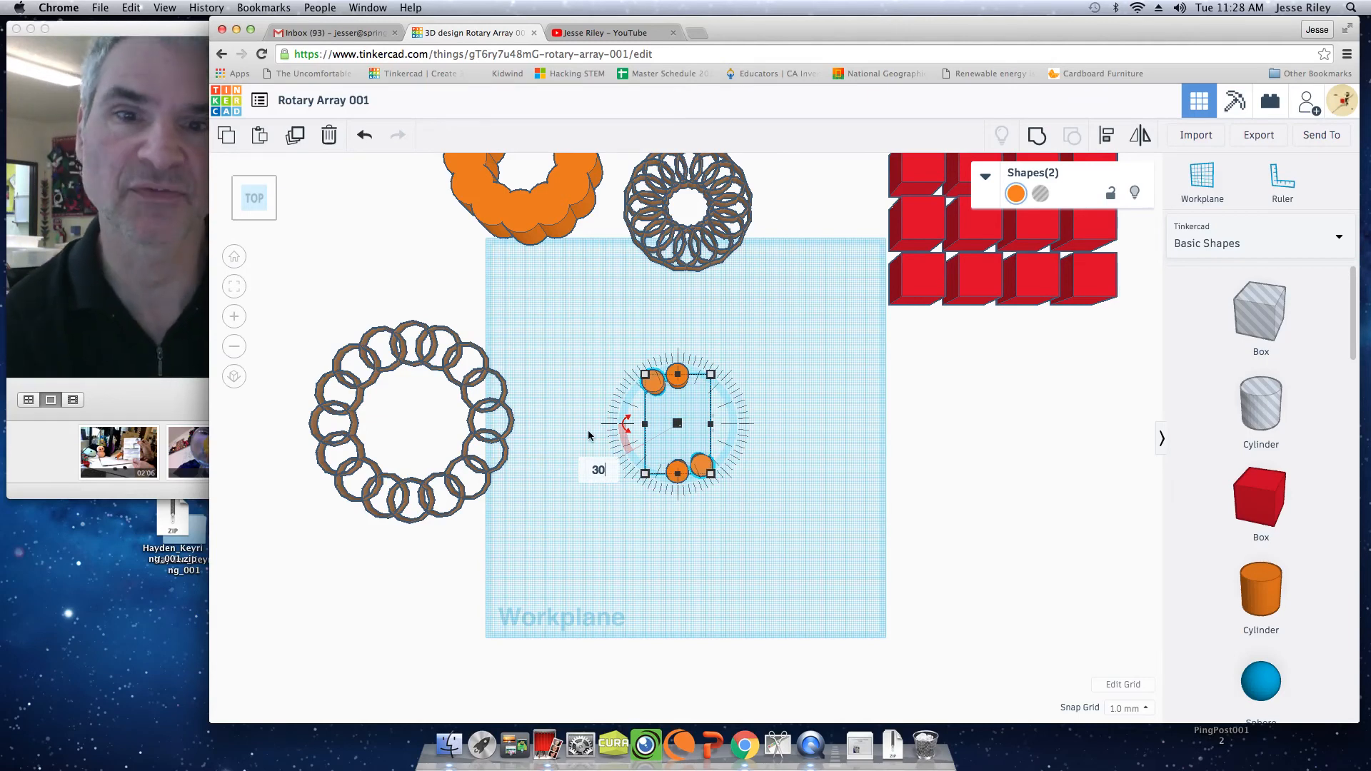
Repeat the rotated duplication four more times to complete a ring of twelve cylinders.
{"action": "left_click", "coordinate": [294, 138]}
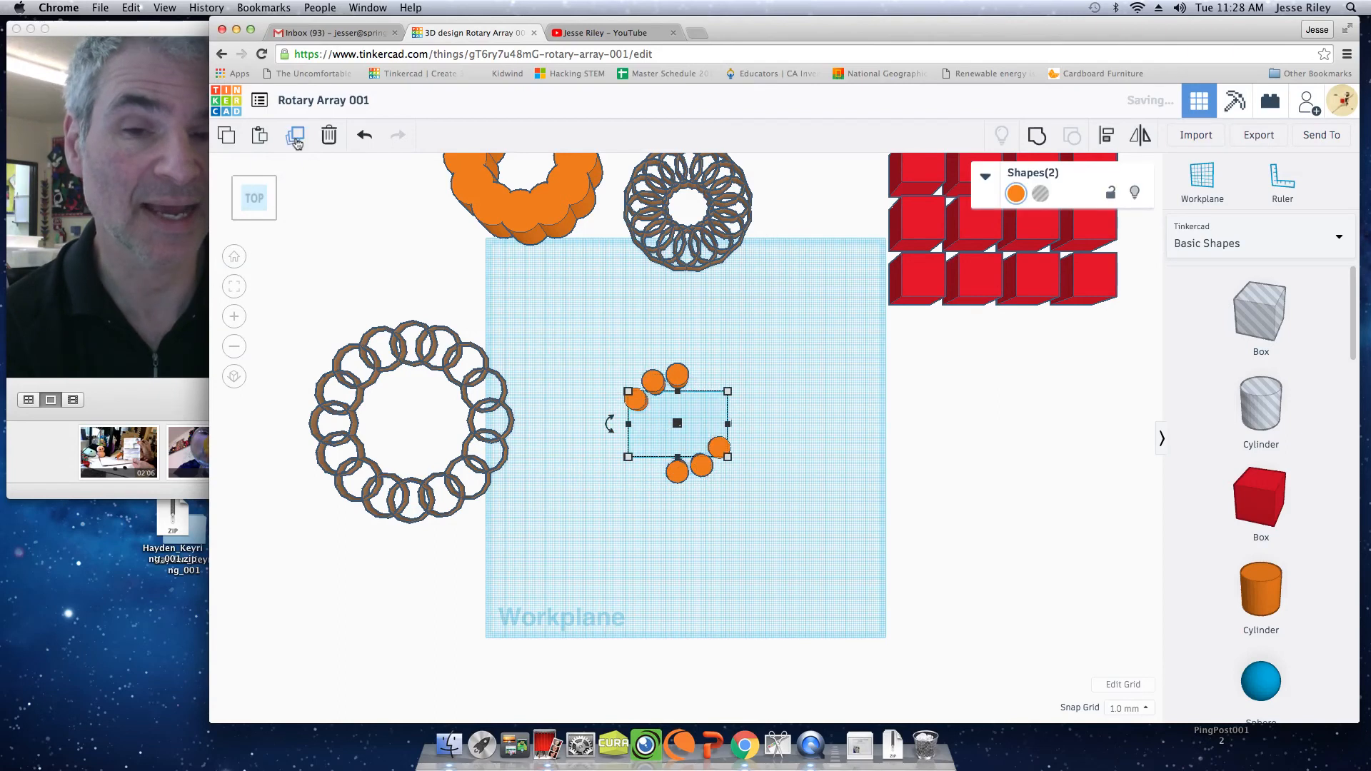
{"action": "left_click", "coordinate": [295, 137]}
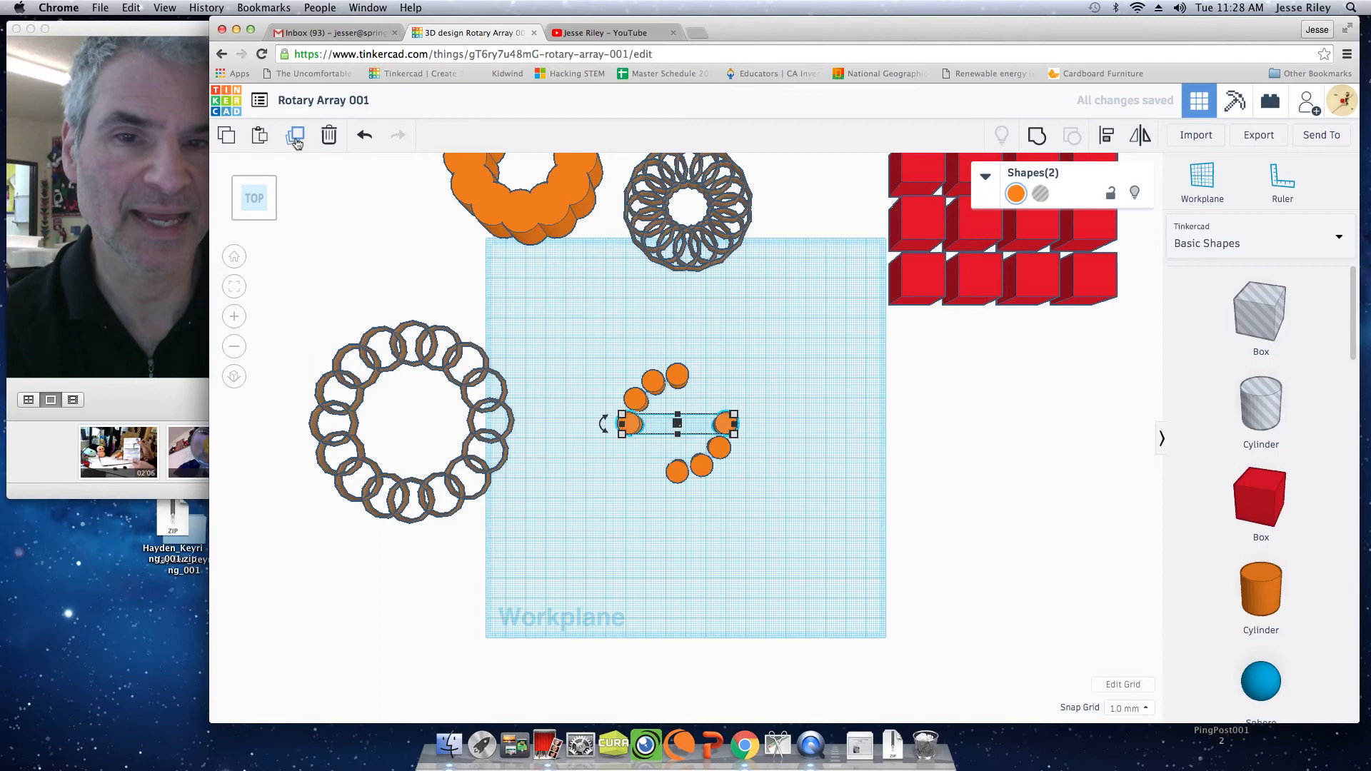
{"action": "left_click", "coordinate": [296, 140]}
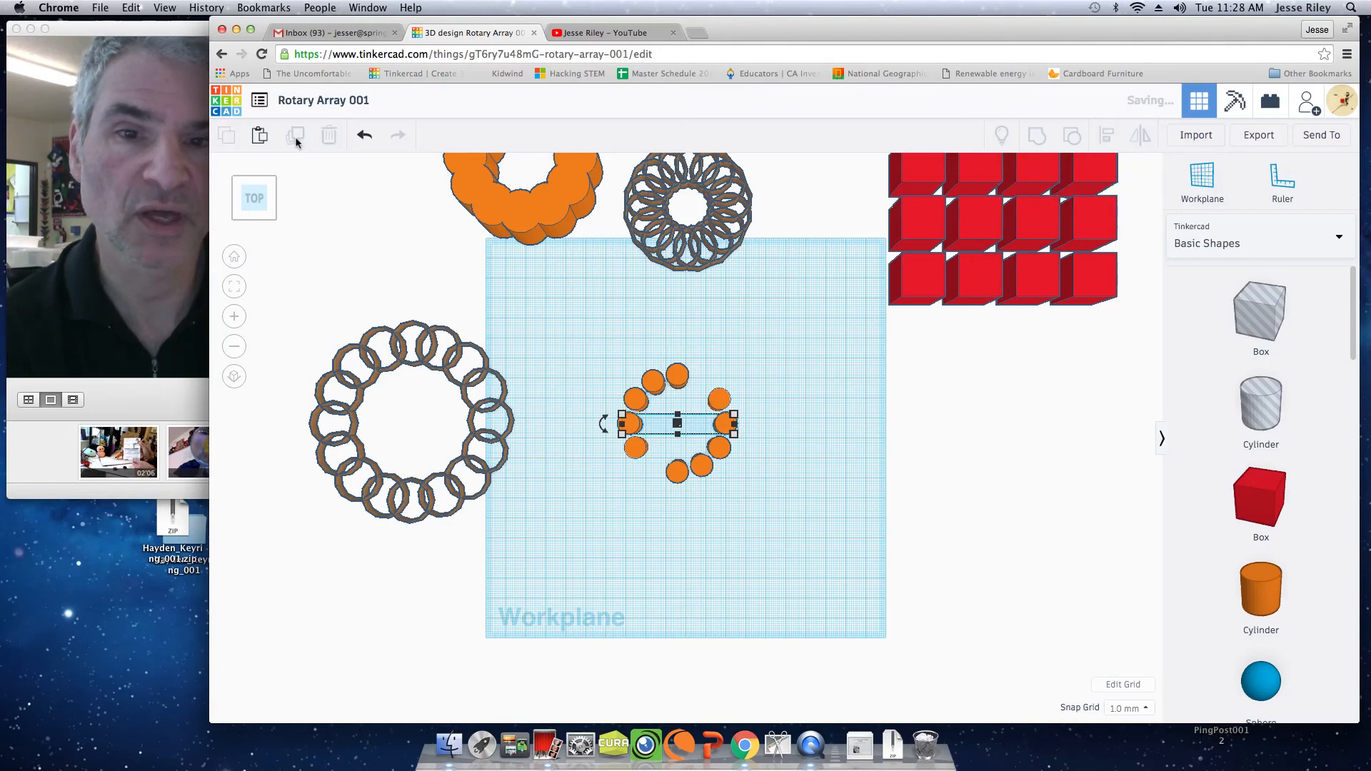
{"action": "left_click", "coordinate": [296, 140]}
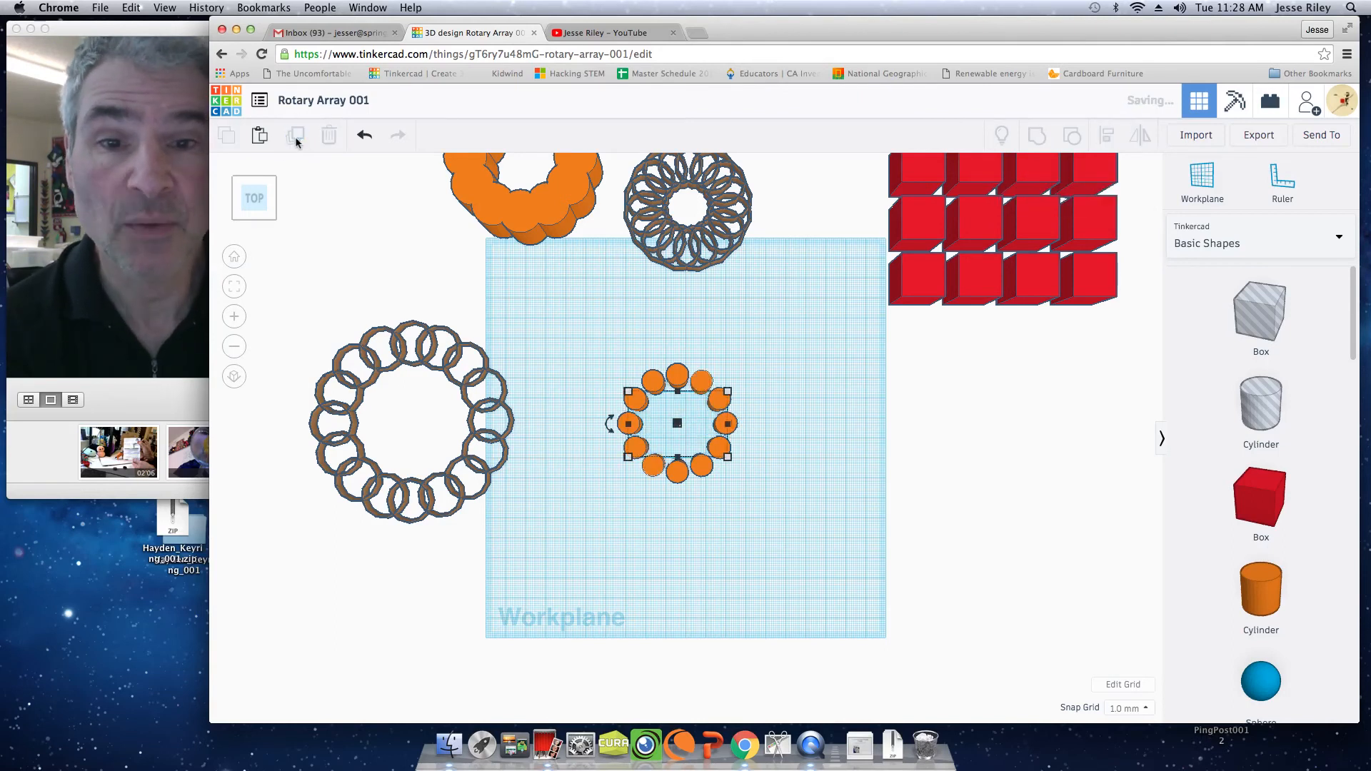
{"action": "left_click", "coordinate": [591, 326]}
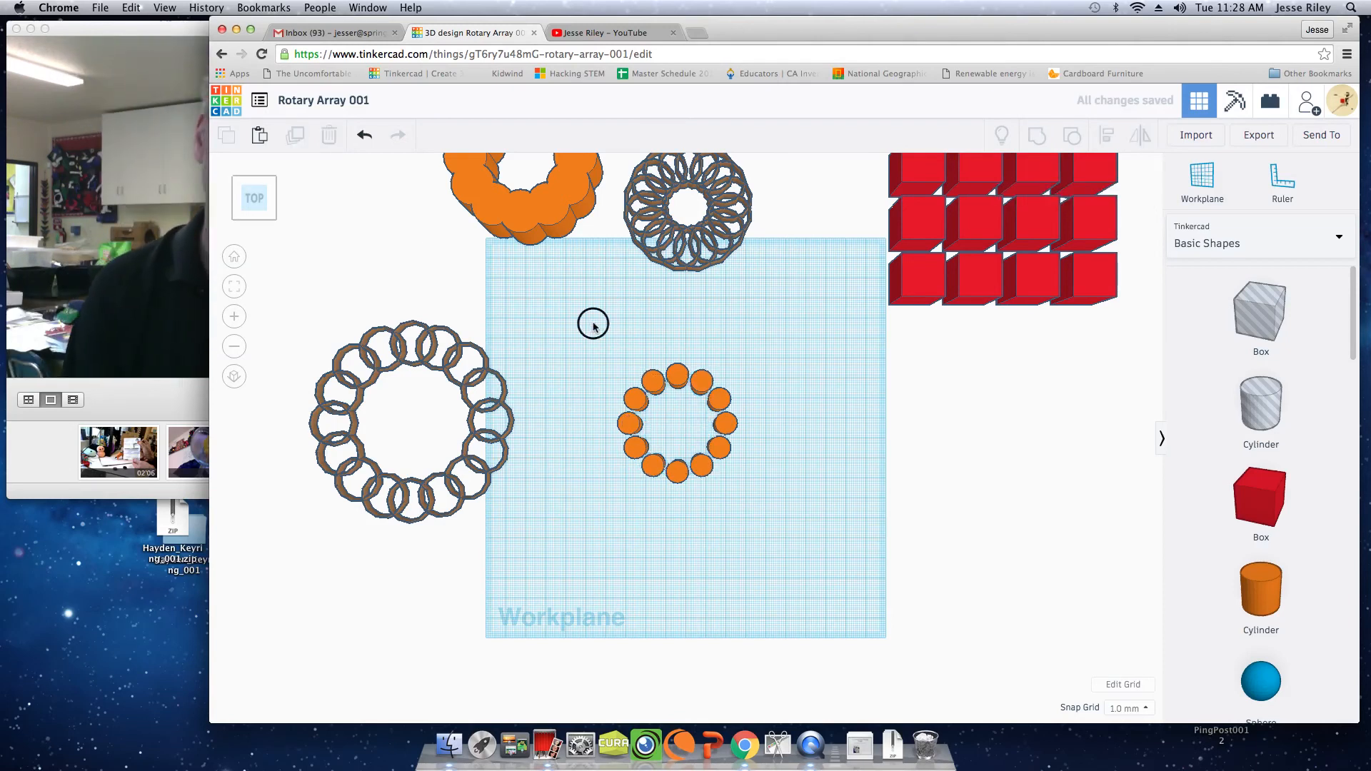
Group the twelve cylinders of the ring and move the group straight toward the back of the workplane.
{"action": "left_click_drag", "start_coordinate": [686, 484], "coordinate": [774, 517]}
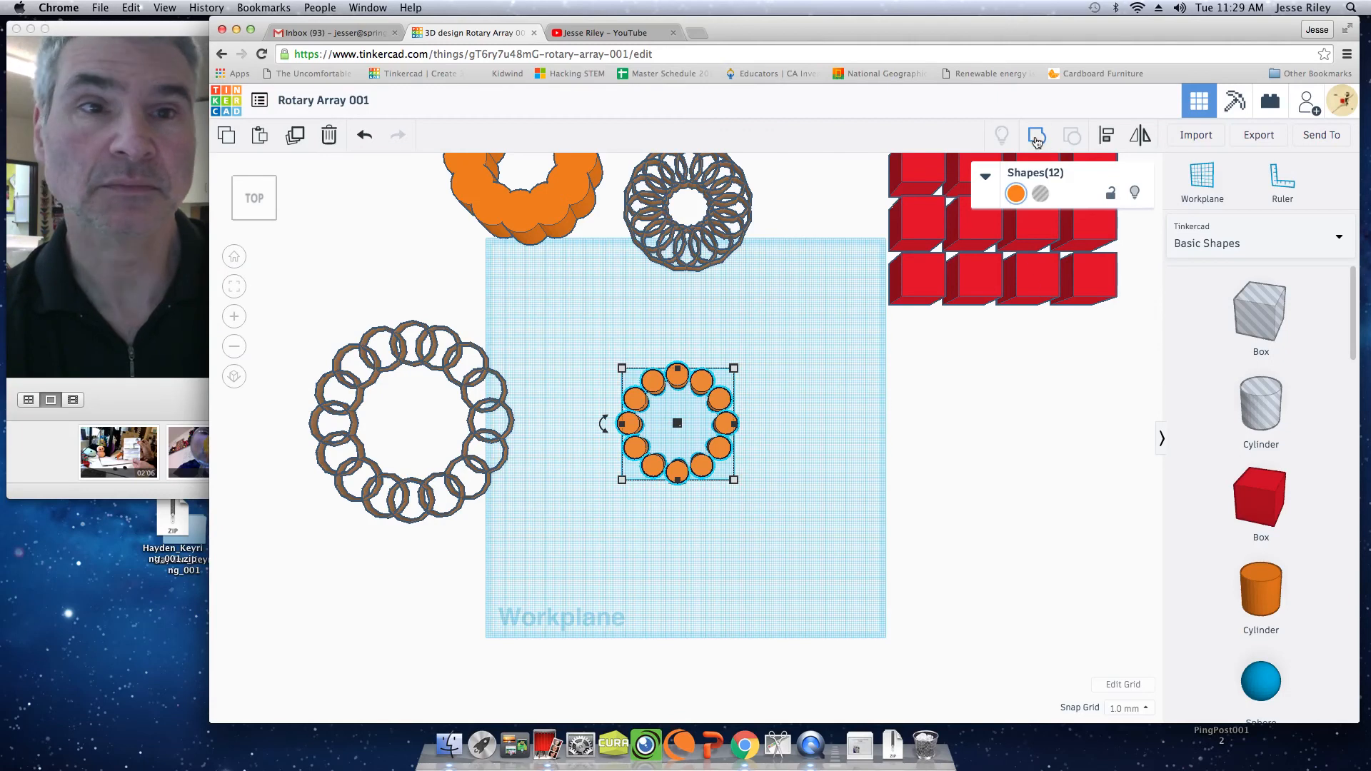
{"action": "left_click", "coordinate": [781, 484]}
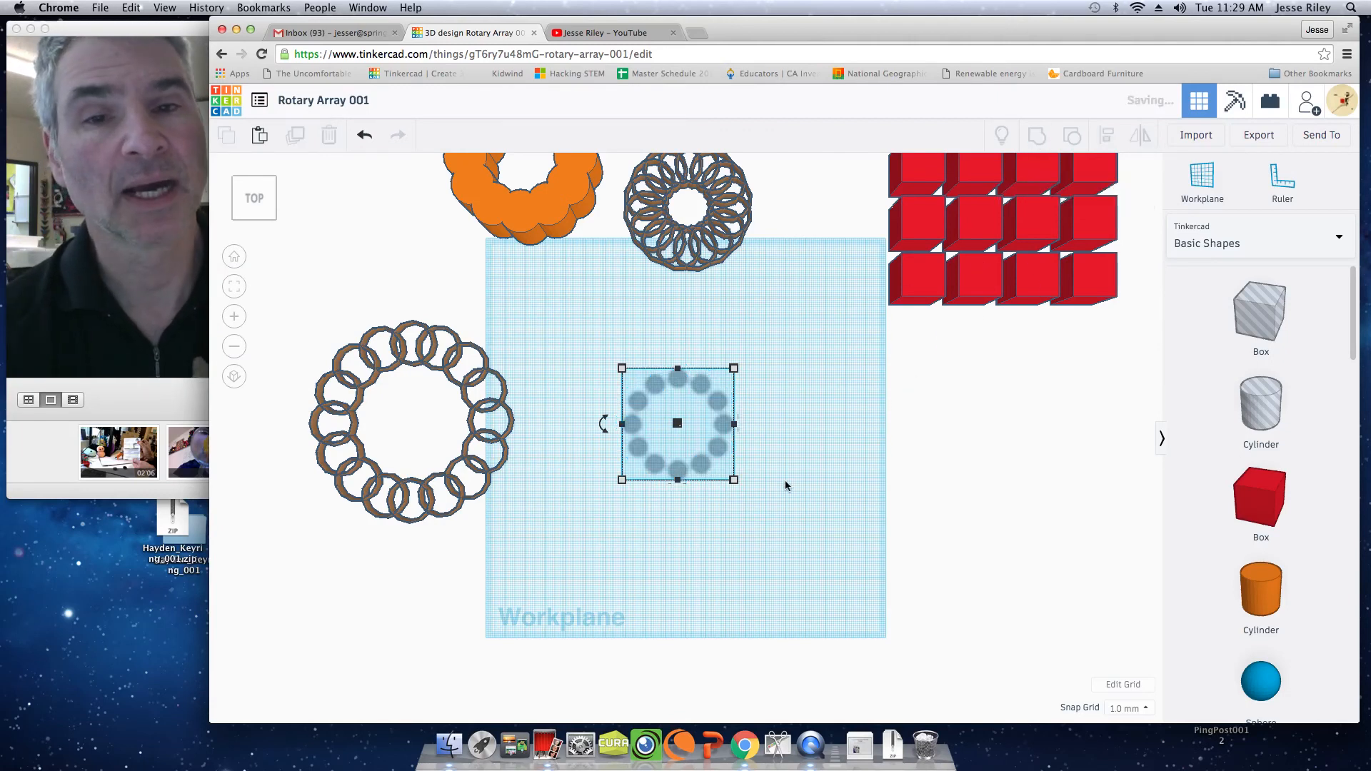
{"action": "left_click", "coordinate": [679, 384]}
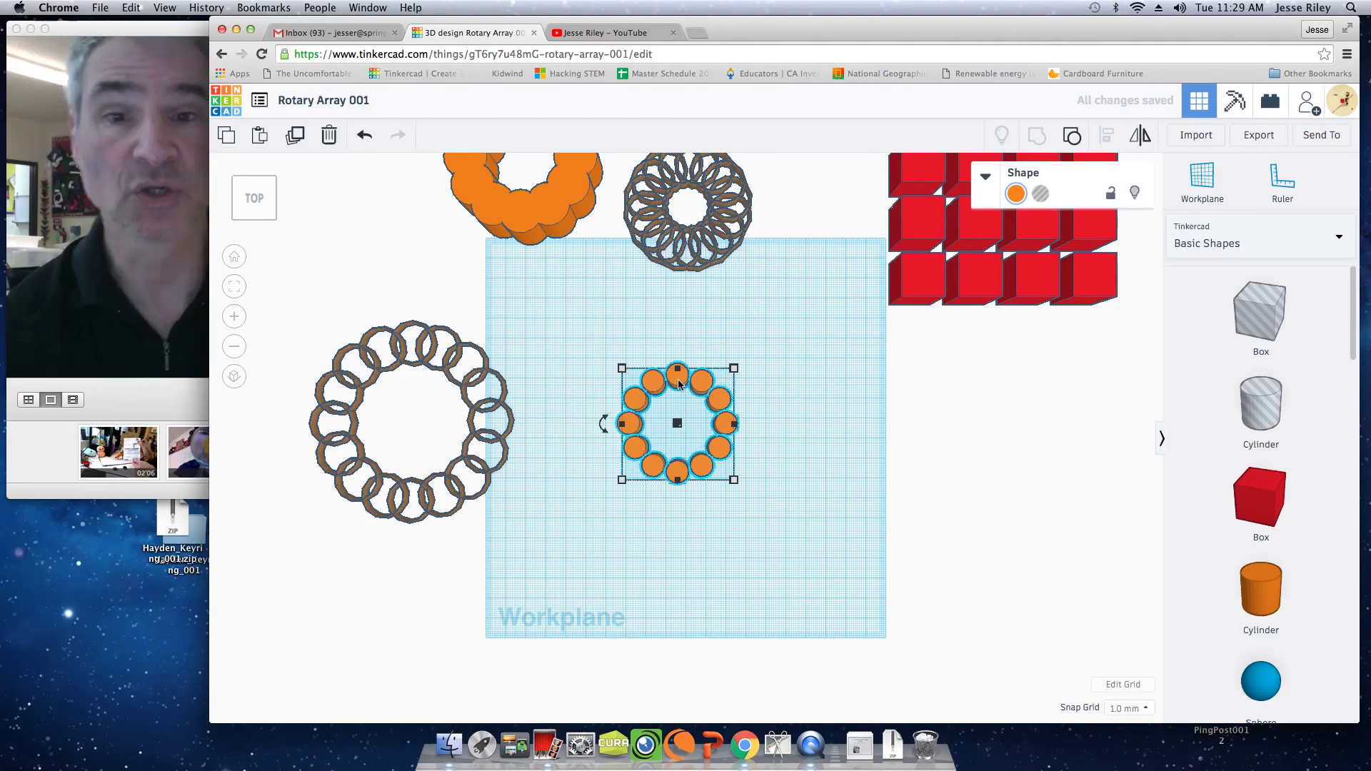
{"action": "key", "text": "Up"}
{"action": "key", "text": "Up"}
{"action": "key", "text": "Up"}
{"action": "key", "text": "Up"}
{"action": "key", "text": "Up"}
{"action": "key", "text": "Up"}
{"action": "key", "text": "Up"}
{"action": "key", "text": "Up"}
{"action": "key", "text": "Up"}
{"action": "key", "text": "Up"}
{"action": "key", "text": "Up"}
{"action": "key", "text": "Up"}
{"action": "key", "text": "Up"}
{"action": "key", "text": "Up"}
{"action": "key", "text": "Up"}
{"action": "key", "text": "Up"}
{"action": "key", "text": "Up"}
{"action": "key", "text": "Up"}
{"action": "key", "text": "Up"}
{"action": "key", "text": "Up"}
{"action": "key", "text": "Up"}
{"action": "key", "text": "Up"}
{"action": "key", "text": "Up"}
{"action": "key", "text": "Up"}
{"action": "key", "text": "Up"}
{"action": "key", "text": "Up"}
{"action": "key", "text": "Up"}
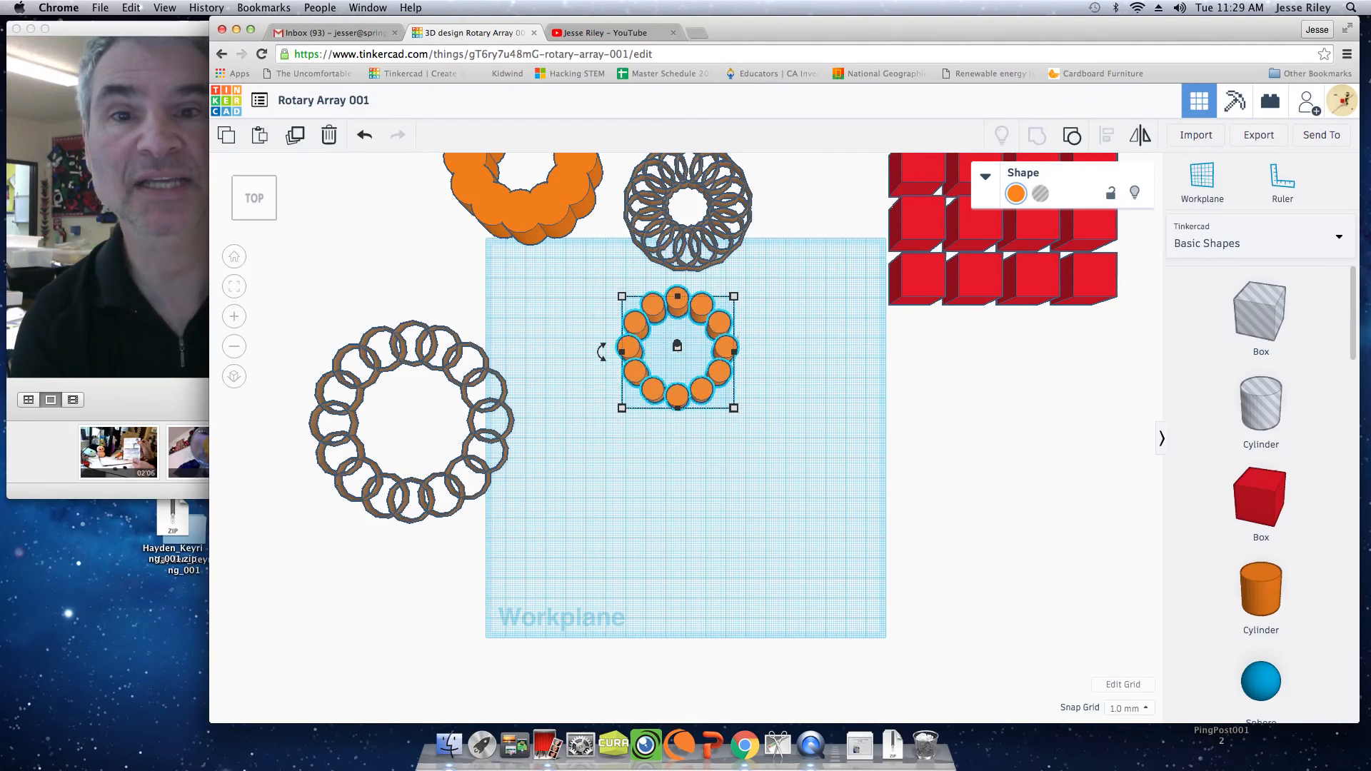
{"action": "left_click", "coordinate": [1021, 639]}
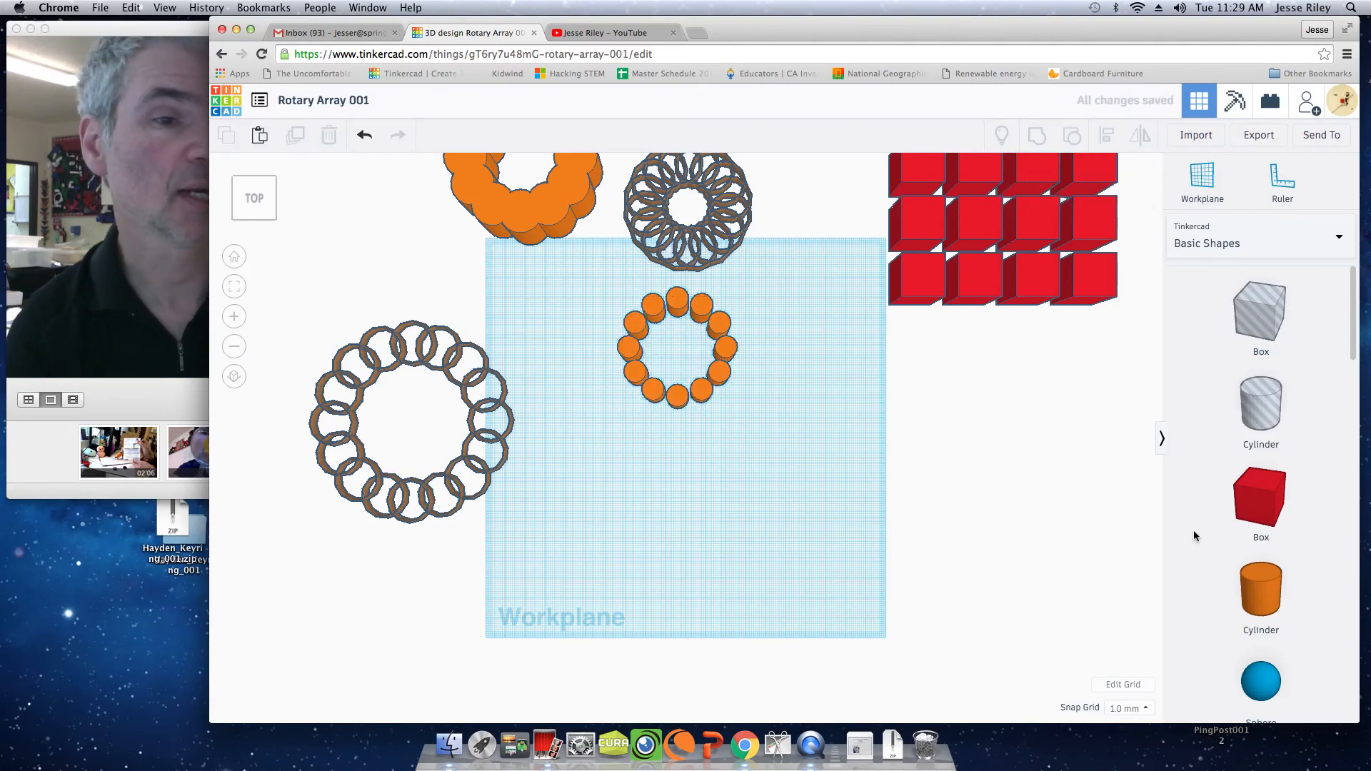
Place a solid red box in front of the cylinder ring and duplicate it straight to its right, leaving a small gap between the boxes.
{"action": "left_click_drag", "start_coordinate": [1254, 499], "coordinate": [644, 465]}
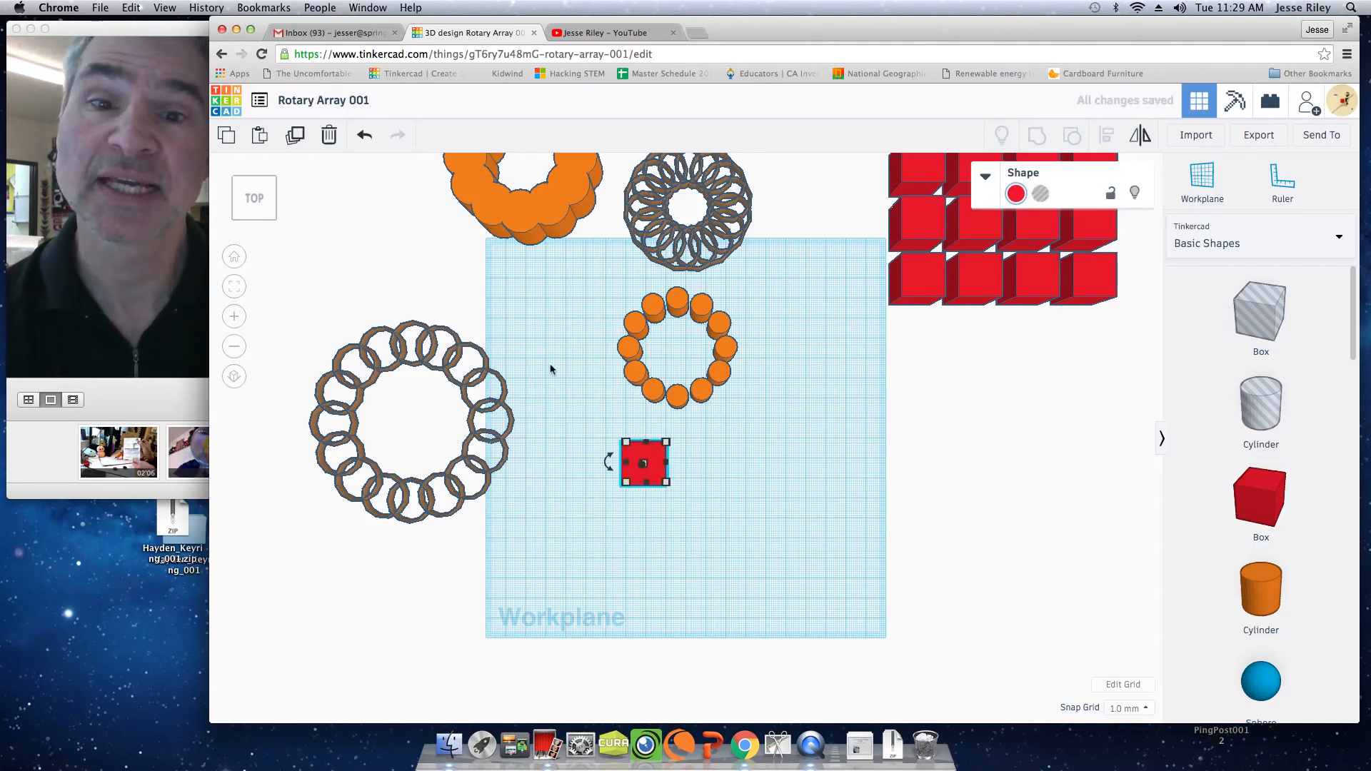
{"action": "left_click", "coordinate": [298, 140]}
{"action": "left_click", "coordinate": [314, 163]}
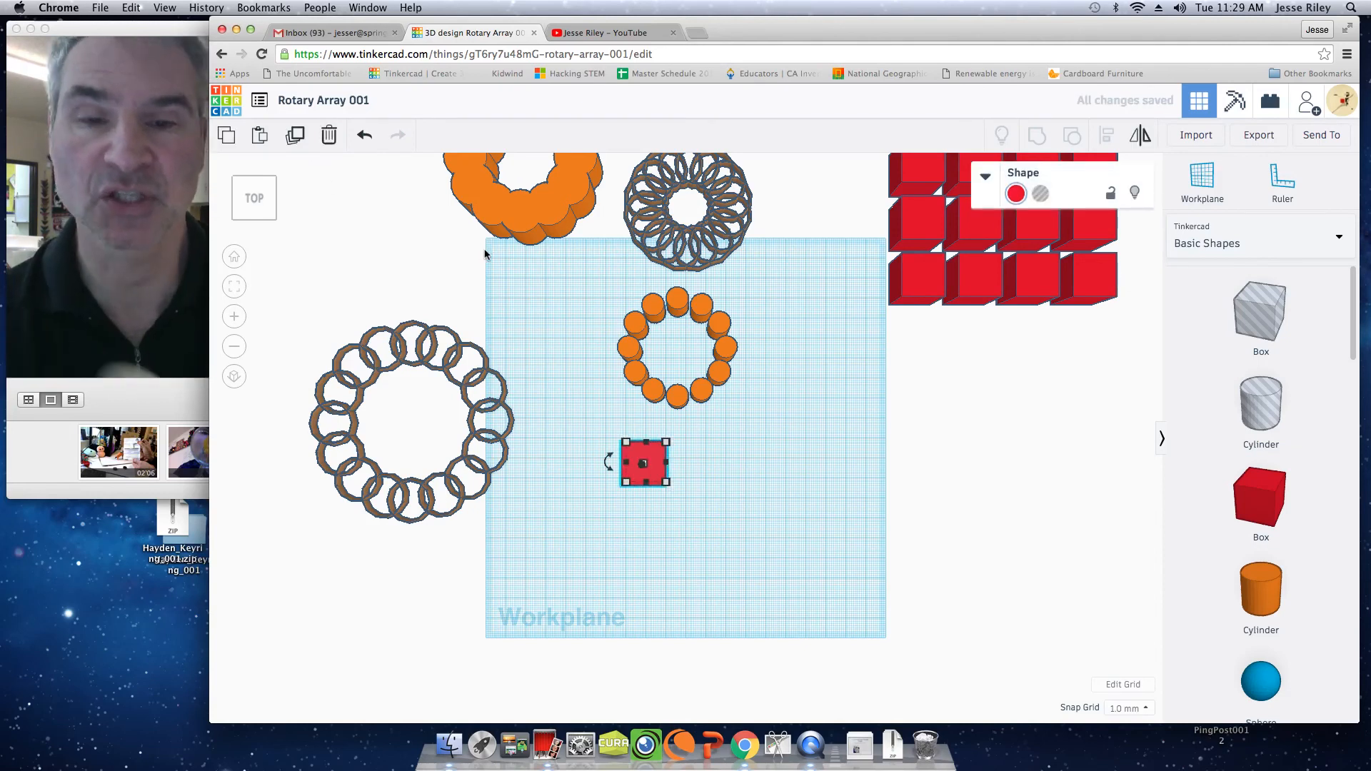
{"action": "key", "text": "Right"}
{"action": "key", "text": "Right"}
{"action": "key", "text": "Right"}
{"action": "key", "text": "Right"}
{"action": "key", "text": "Right"}
{"action": "key", "text": "Right"}
{"action": "key", "text": "Right"}
{"action": "key", "text": "Right"}
{"action": "key", "text": "Right"}
{"action": "key", "text": "Right"}
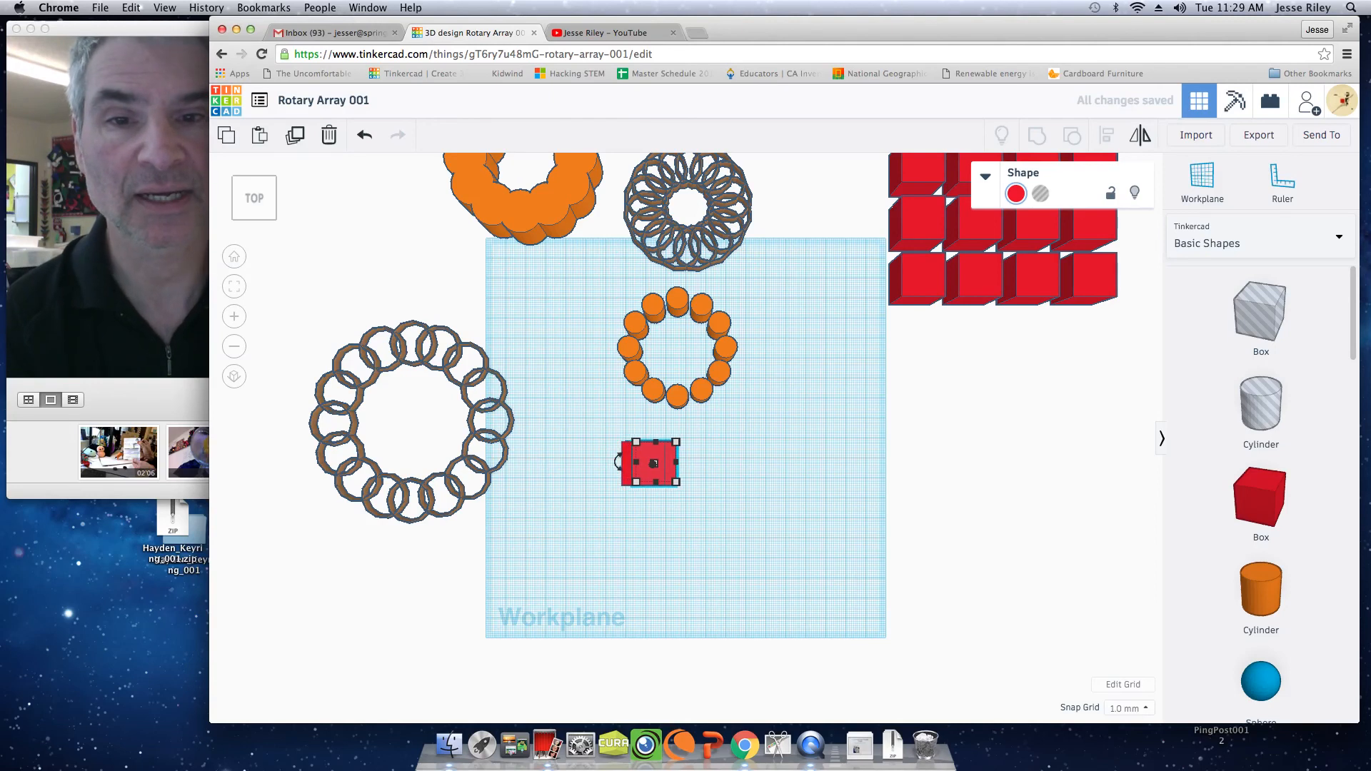
{"action": "key", "text": "Right"}
{"action": "key", "text": "Right"}
{"action": "key", "text": "Right"}
{"action": "key", "text": "Right"}
{"action": "key", "text": "Right"}
{"action": "key", "text": "Right"}
{"action": "key", "text": "Right"}
{"action": "key", "text": "Right"}
{"action": "key", "text": "Right"}
{"action": "key", "text": "Right"}
{"action": "key", "text": "Right"}
{"action": "key", "text": "Right"}
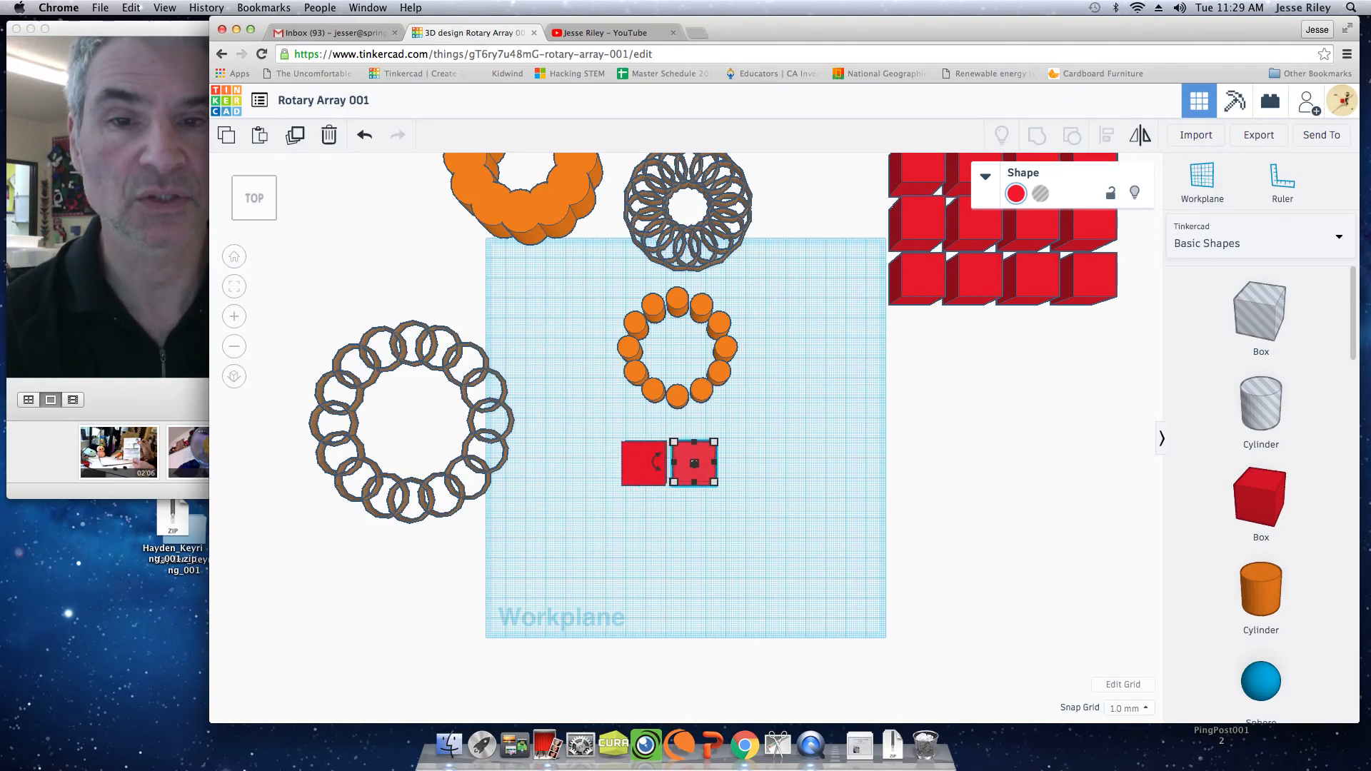
{"action": "key", "text": "Right"}
{"action": "key", "text": "Right"}
{"action": "key", "text": "Right"}
{"action": "key", "text": "Right"}
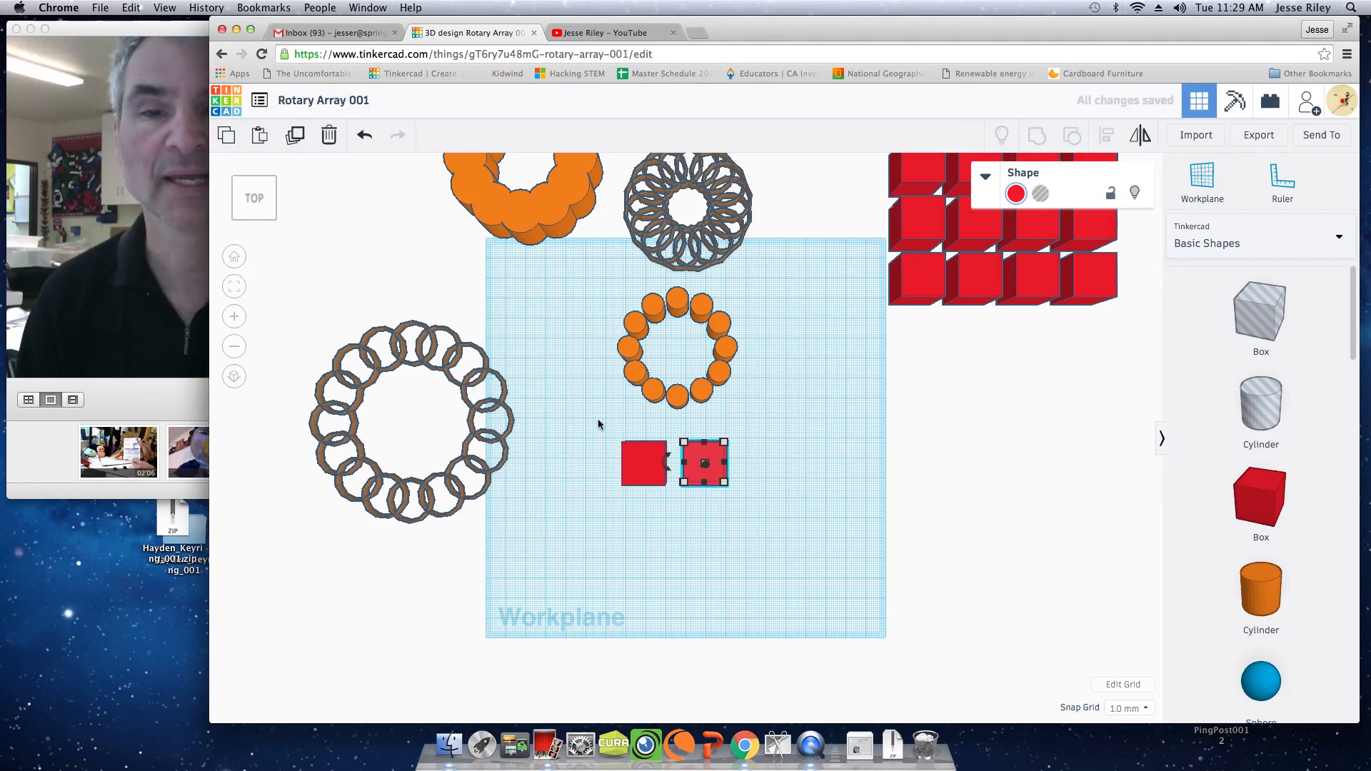
Duplicate both boxes together and shift the copied pair straight to the right to form an evenly spaced row of four.
{"action": "left_click_drag", "start_coordinate": [597, 419], "coordinate": [763, 512]}
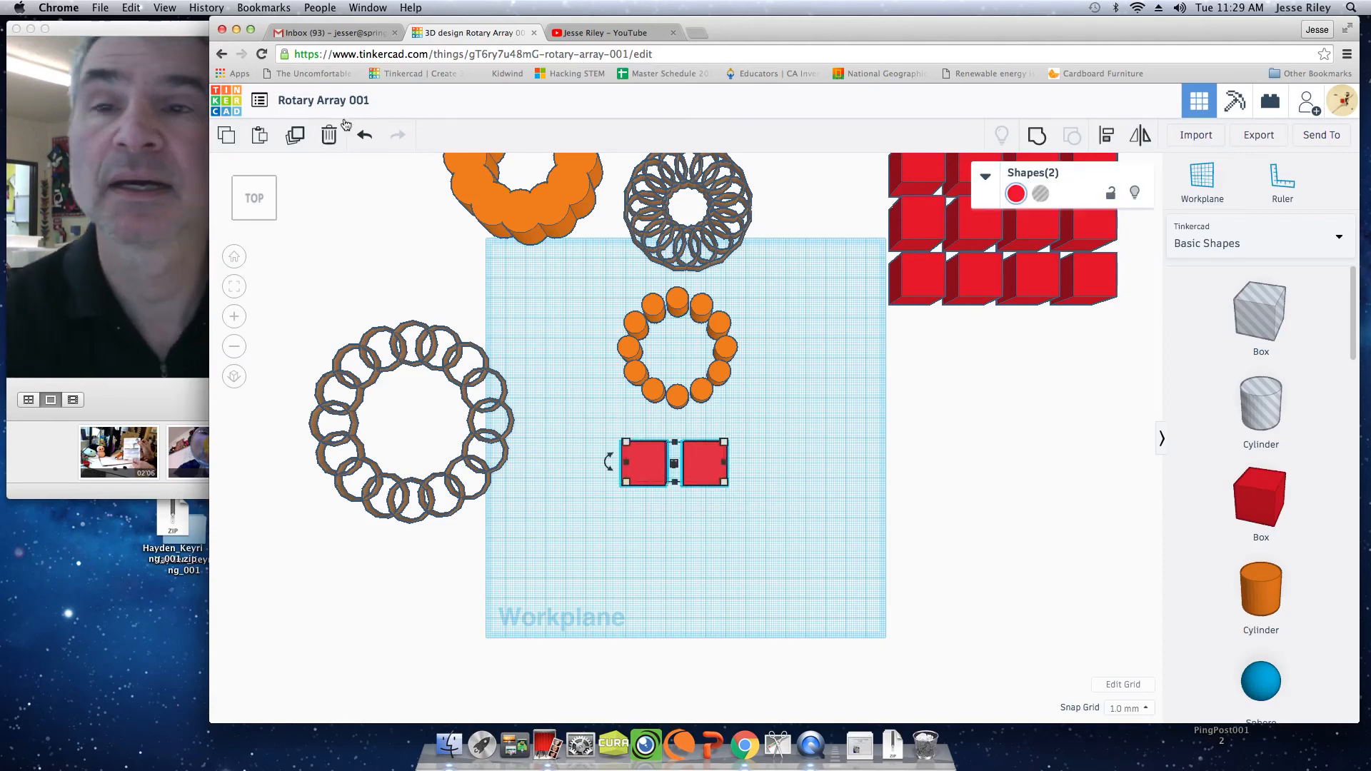
{"action": "left_click", "coordinate": [296, 139]}
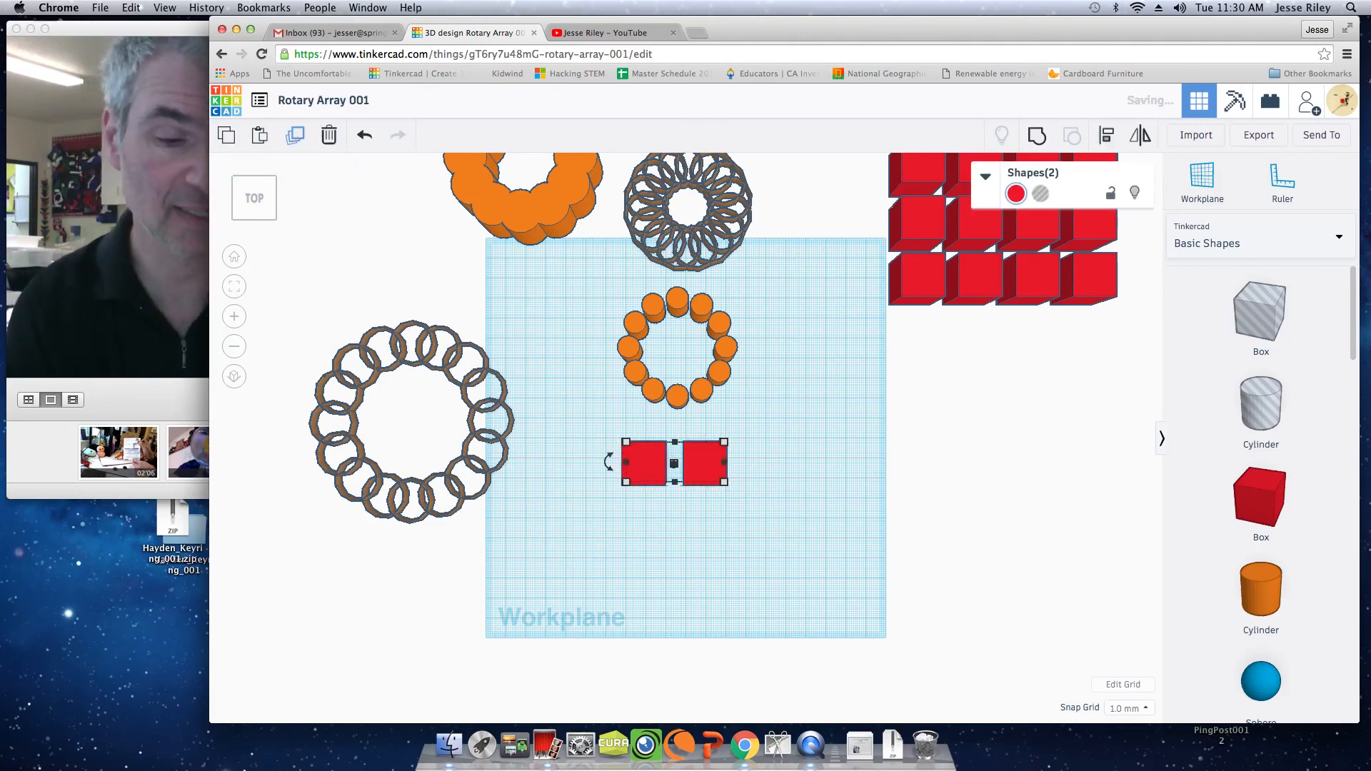
{"action": "key", "text": "Right"}
{"action": "key", "text": "Right"}
{"action": "key", "text": "Right"}
{"action": "key", "text": "Right"}
{"action": "key", "text": "Right"}
{"action": "key", "text": "Right"}
{"action": "key", "text": "Right"}
{"action": "key", "text": "Right"}
{"action": "key", "text": "Right"}
{"action": "key", "text": "Right"}
{"action": "key", "text": "Right"}
{"action": "key", "text": "Right"}
{"action": "key", "text": "Right"}
{"action": "key", "text": "Right"}
{"action": "key", "text": "Right"}
{"action": "key", "text": "Right"}
{"action": "key", "text": "Right"}
{"action": "key", "text": "Right"}
{"action": "key", "text": "Right"}
{"action": "key", "text": "Right"}
{"action": "key", "text": "Right"}
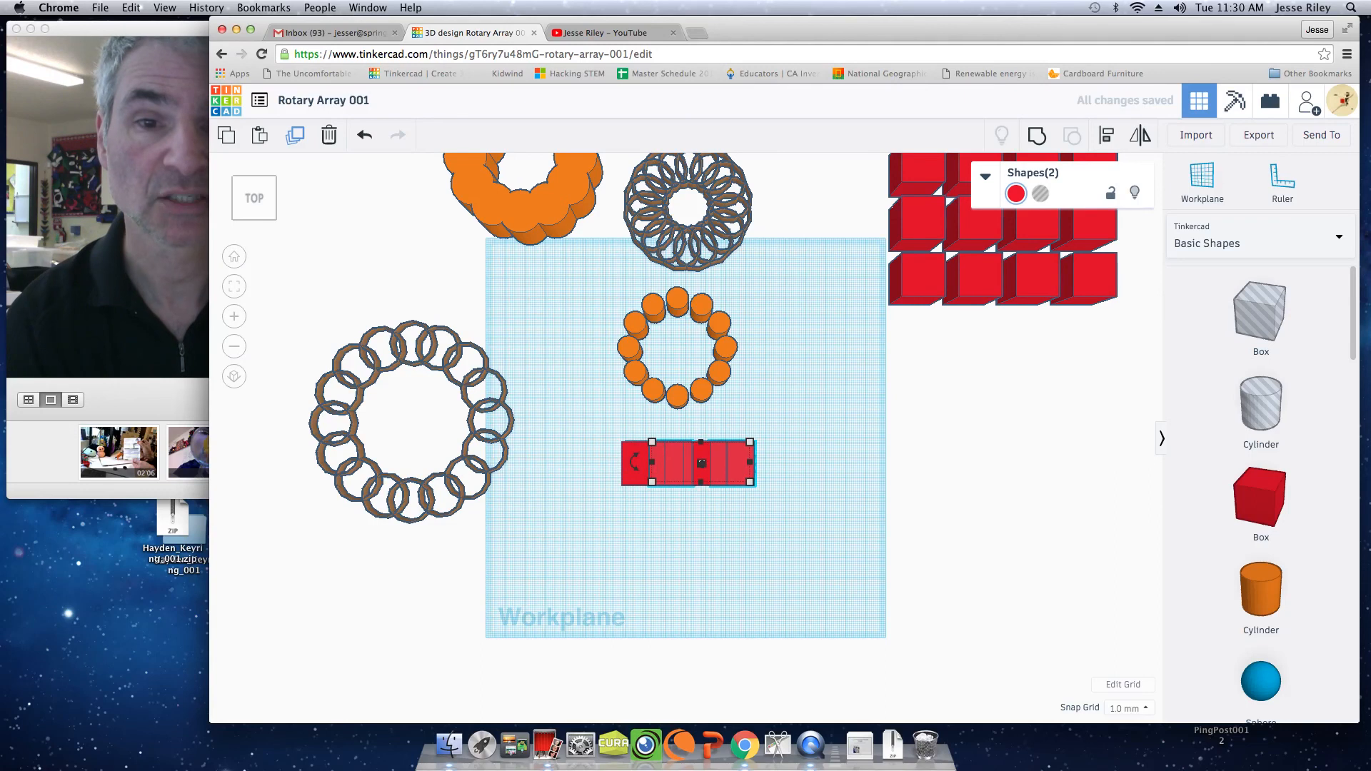
{"action": "key", "text": "Right"}
{"action": "key", "text": "Right"}
{"action": "key", "text": "Right"}
{"action": "key", "text": "Right"}
{"action": "key", "text": "Right"}
{"action": "key", "text": "Right"}
{"action": "key", "text": "Right"}
{"action": "key", "text": "Right"}
{"action": "key", "text": "Right"}
{"action": "key", "text": "Right"}
{"action": "key", "text": "Right"}
{"action": "key", "text": "Right"}
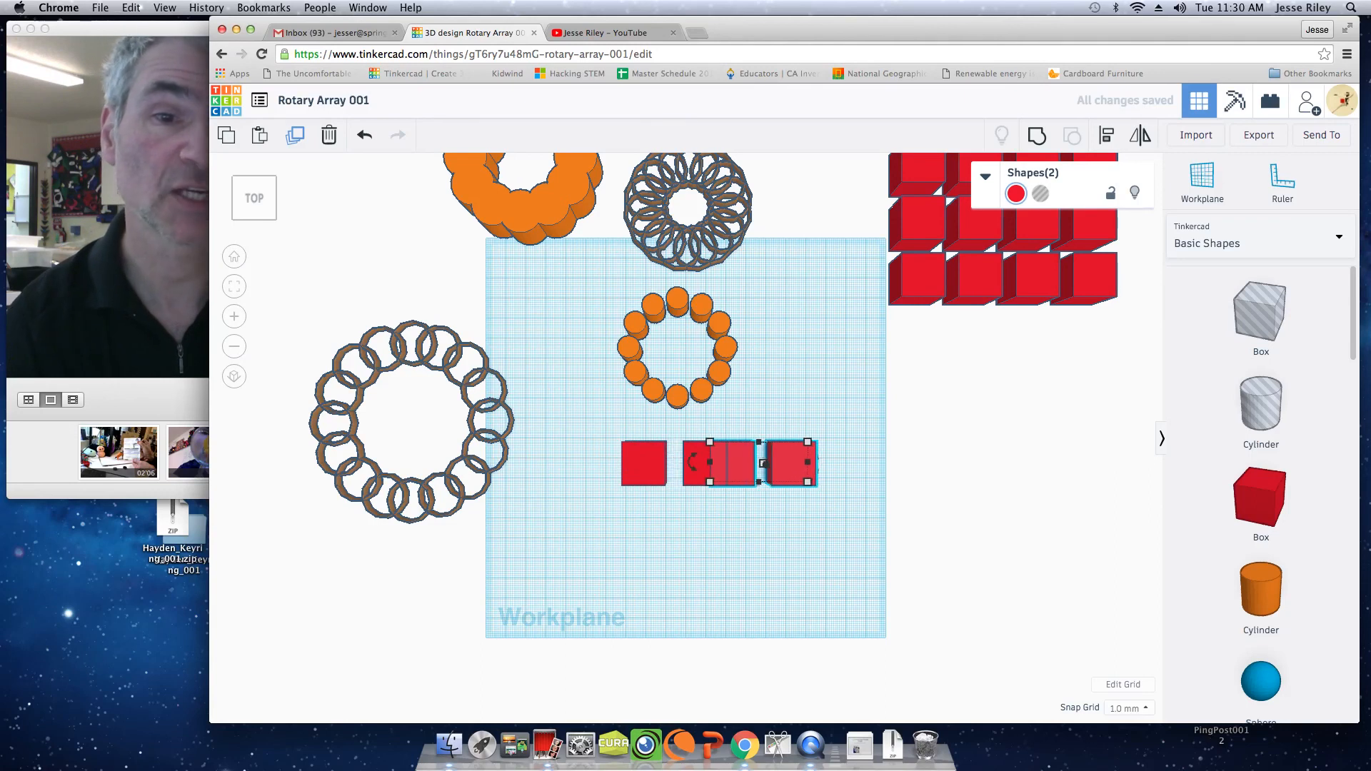
{"action": "key", "text": "Right"}
{"action": "key", "text": "Right"}
{"action": "key", "text": "Right"}
{"action": "key", "text": "Right"}
{"action": "key", "text": "Right"}
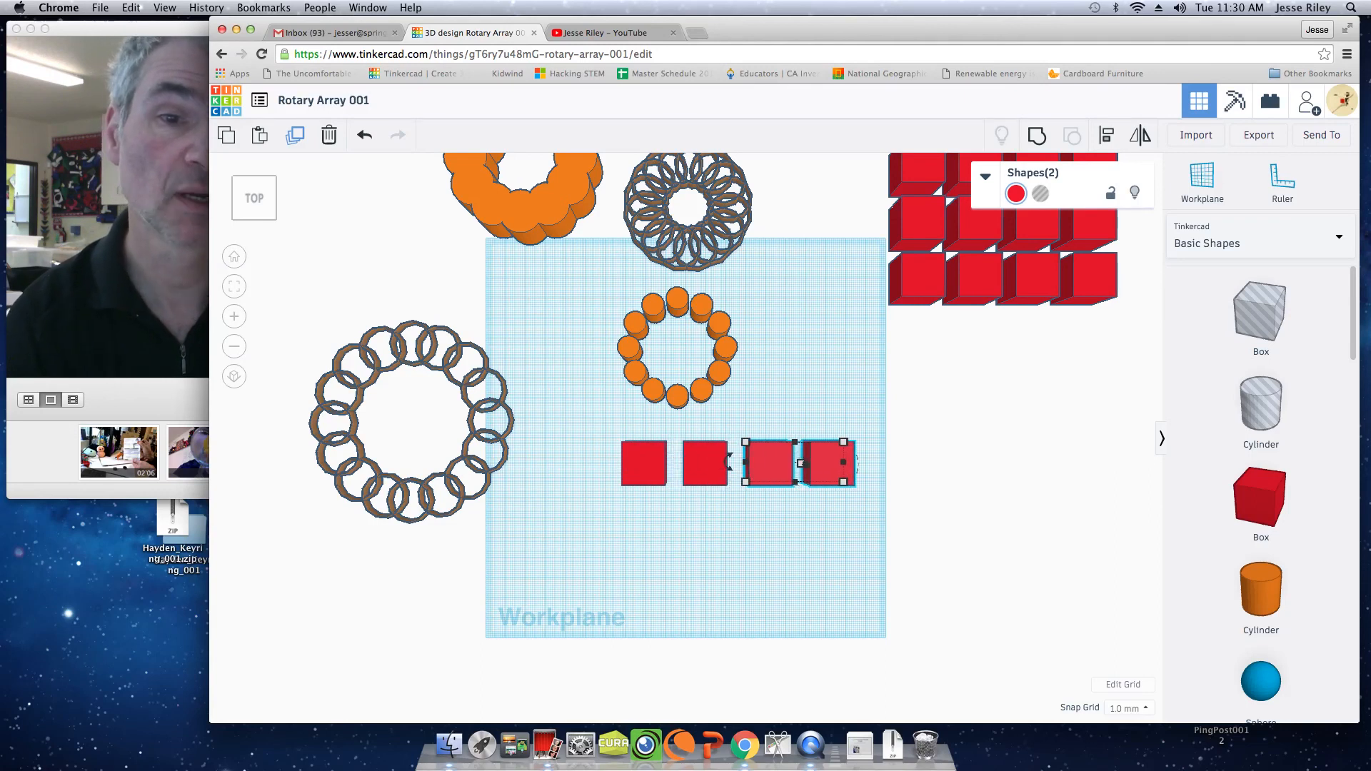
{"action": "key", "text": "Left"}
{"action": "key", "text": "Left"}
Duplicate the row of four boxes straight toward the front of the workplane and repeat the duplication to build a grid of three rows.
{"action": "left_click_drag", "start_coordinate": [606, 422], "coordinate": [879, 512]}
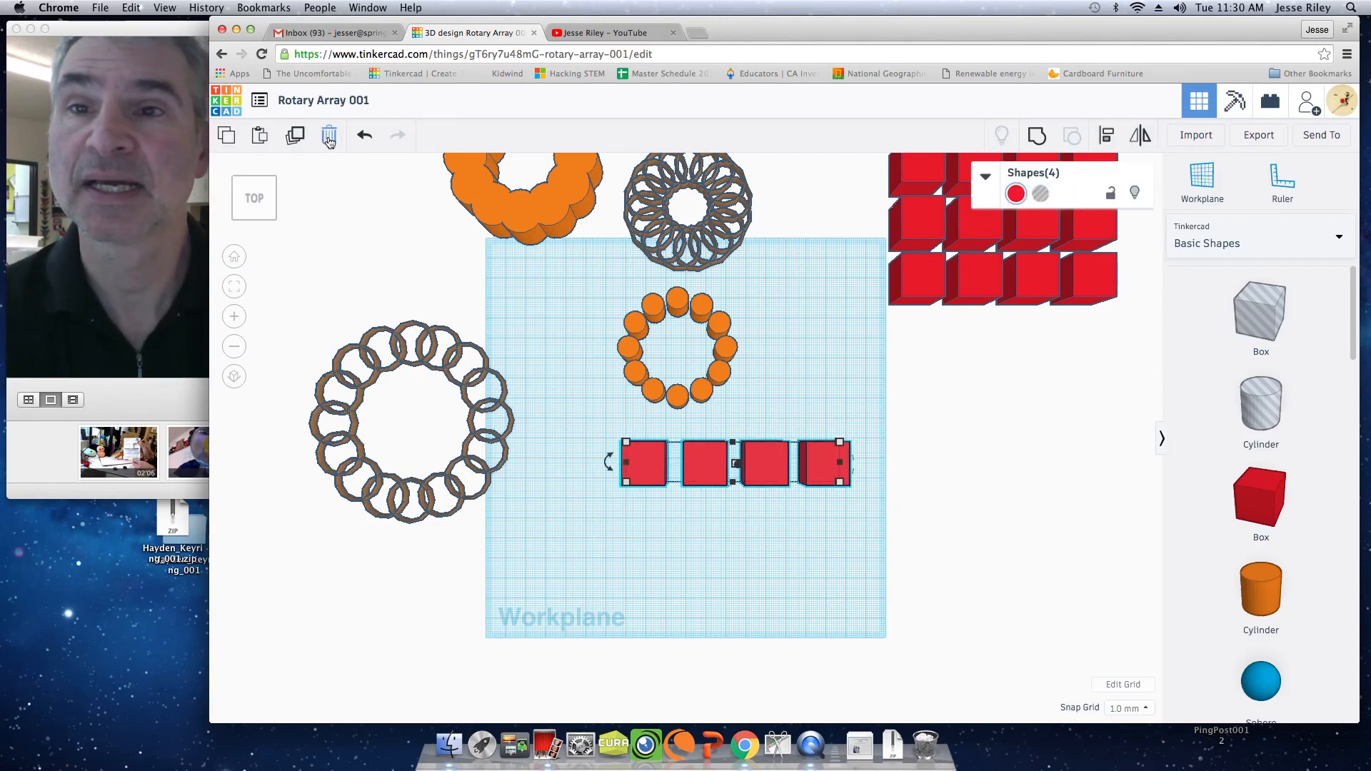
{"action": "left_click", "coordinate": [296, 136]}
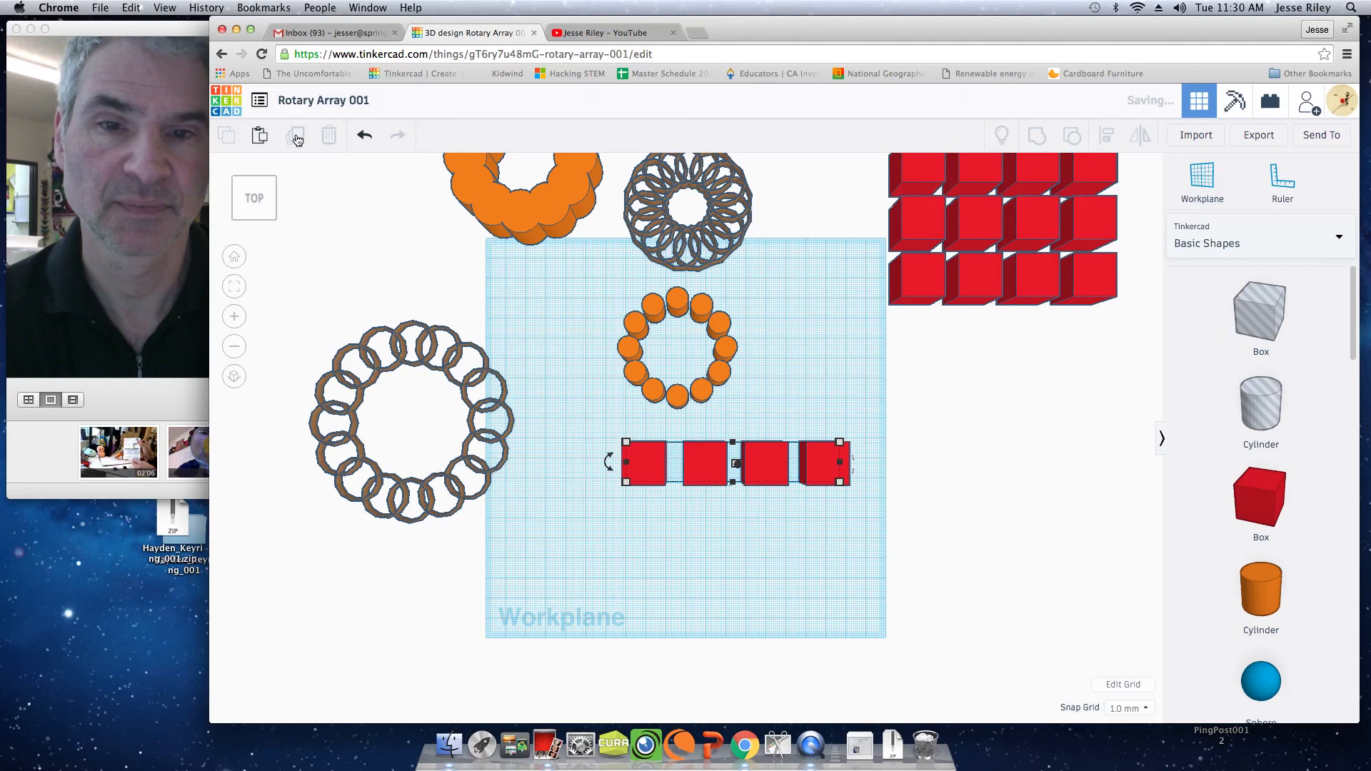
{"action": "left_click_drag", "start_coordinate": [735, 466], "coordinate": [736, 522]}
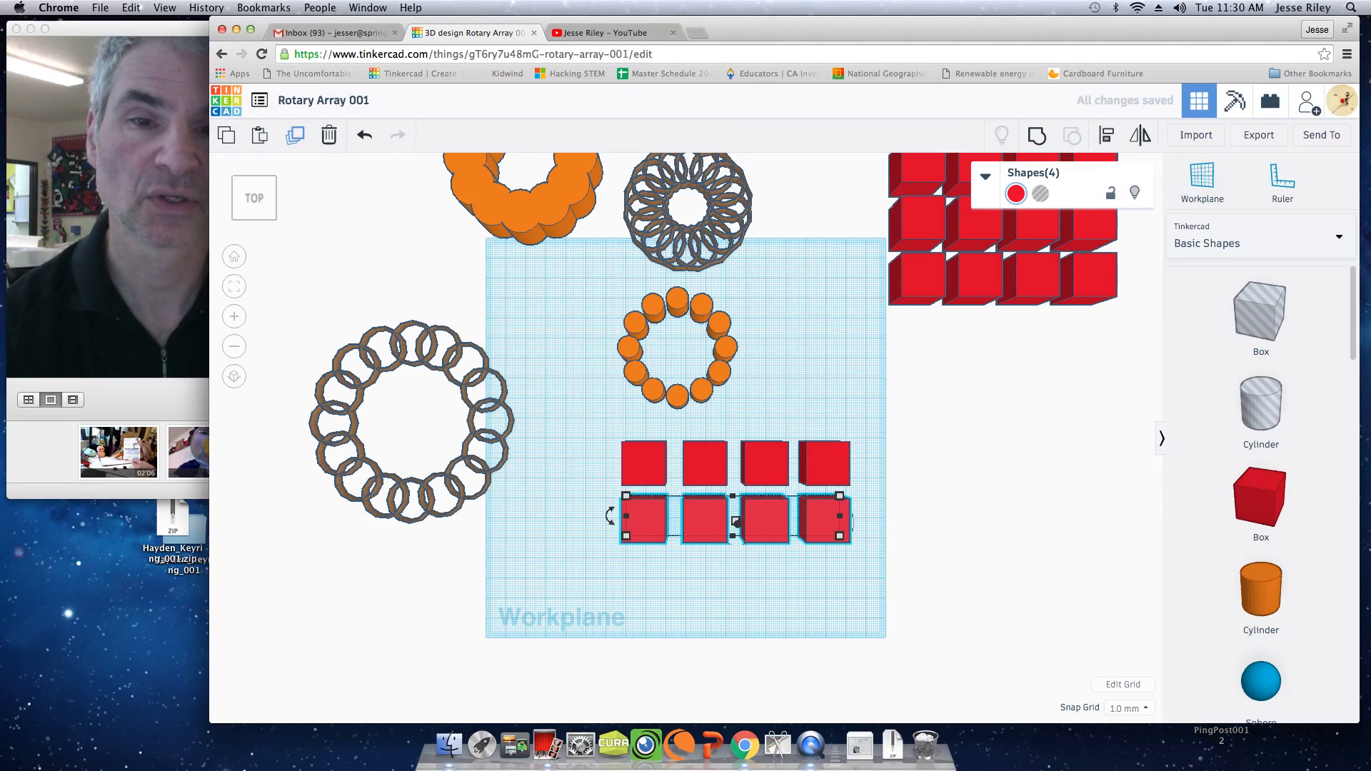
{"action": "left_click", "coordinate": [295, 138]}
{"action": "left_click", "coordinate": [294, 138]}
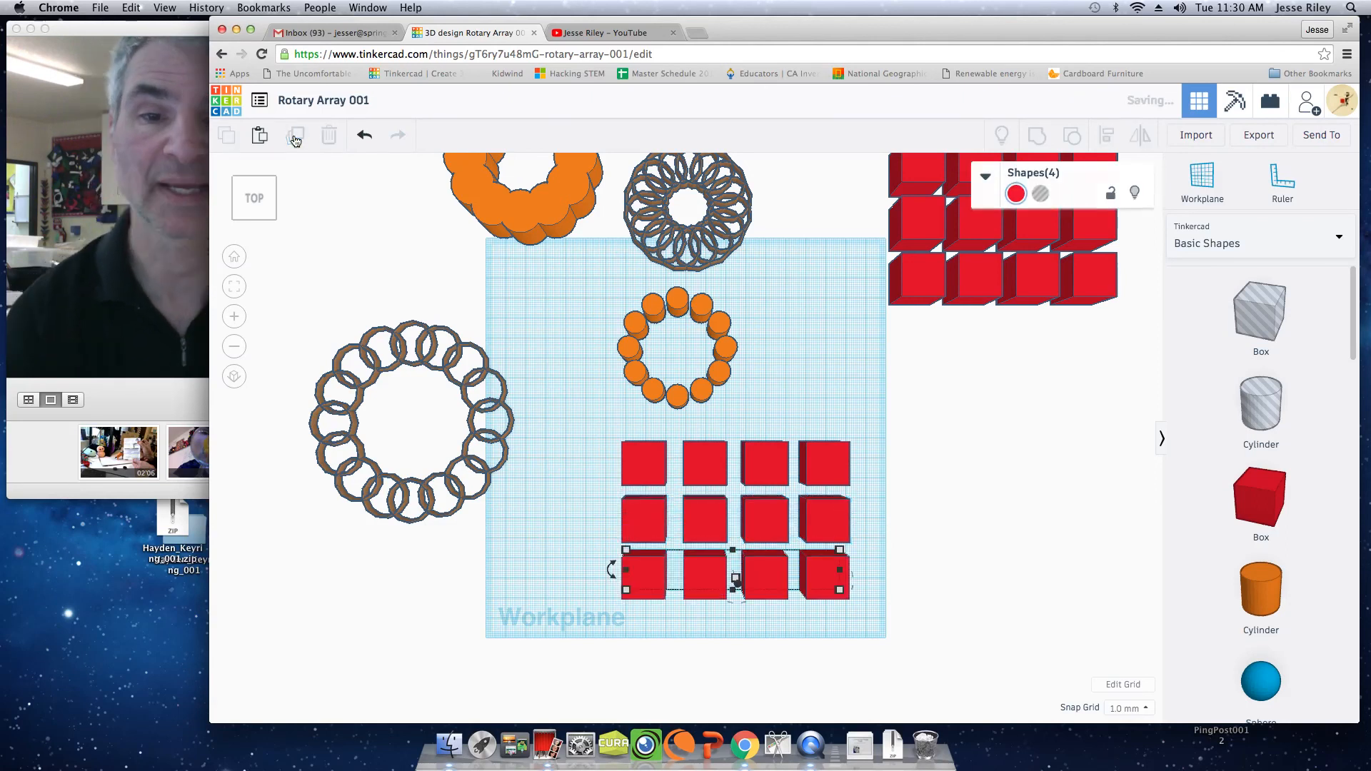